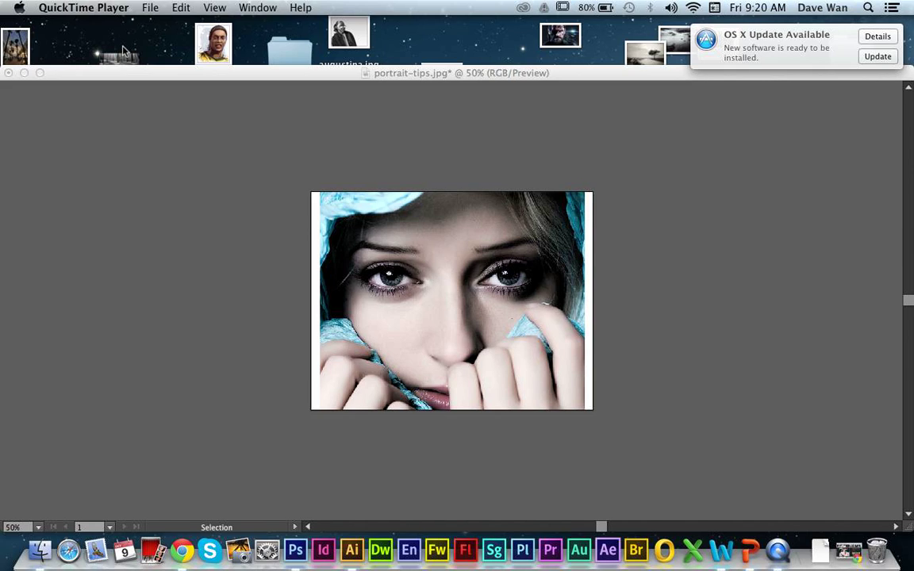
Step: Bring the portrait-tips document forward in Illustrator and make the outline layer active
{"action": "left_click", "coordinate": [261, 78]}
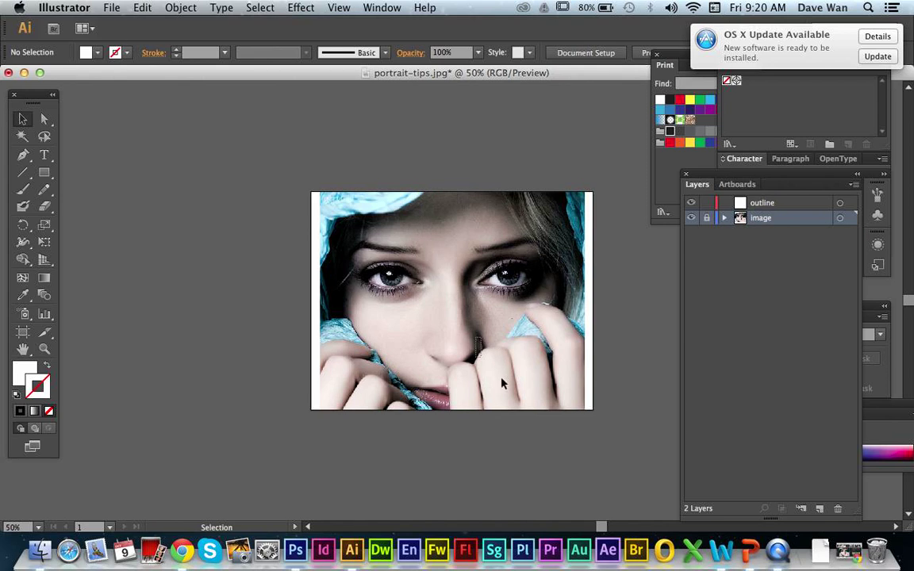
{"action": "left_click", "coordinate": [758, 205]}
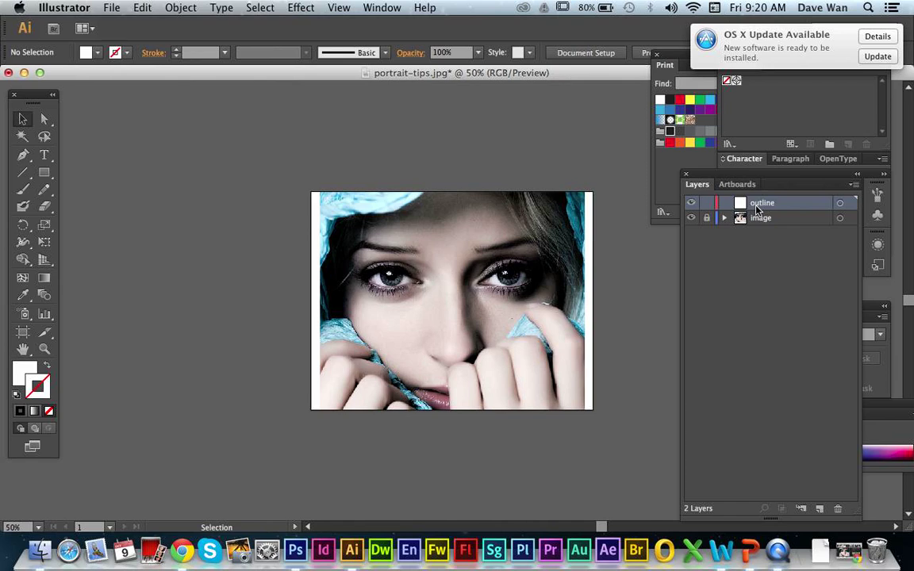
{"action": "left_click", "coordinate": [757, 217]}
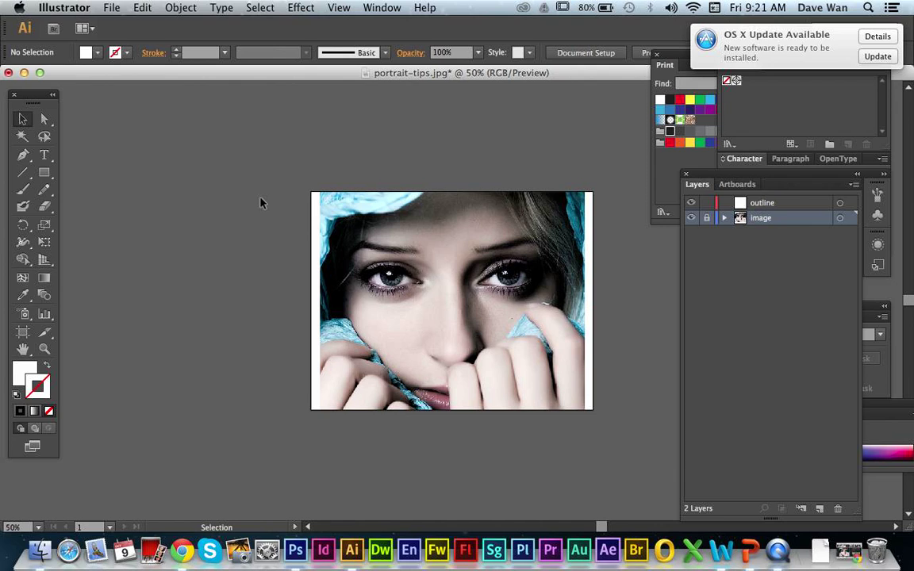
{"action": "left_click", "coordinate": [25, 73]}
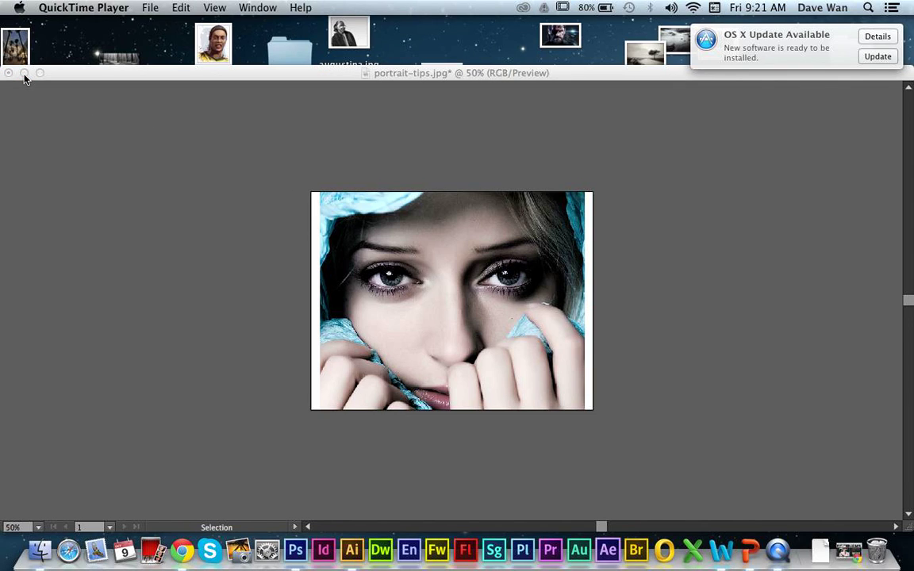
{"action": "left_click", "coordinate": [266, 83]}
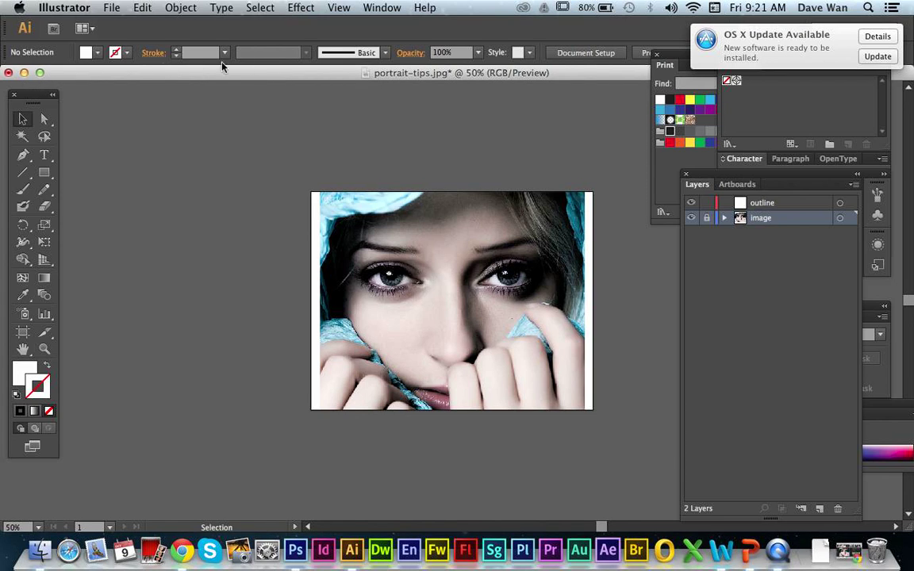
{"action": "left_click", "coordinate": [24, 73]}
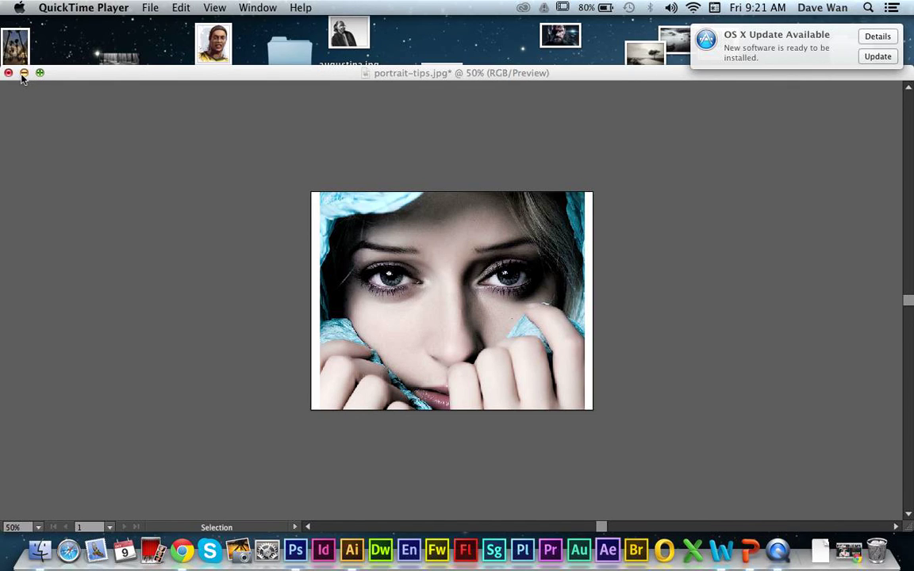
{"action": "left_click", "coordinate": [29, 74]}
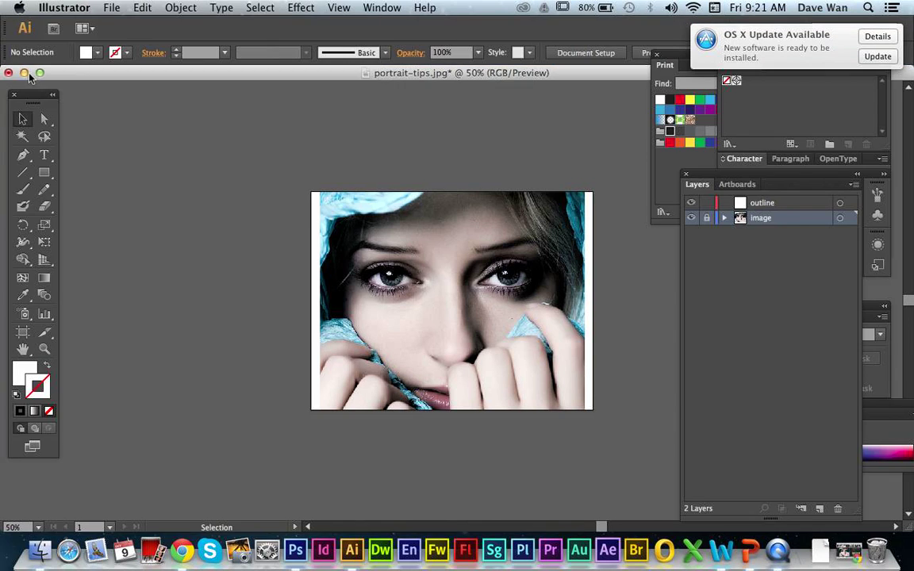
{"action": "left_click", "coordinate": [28, 74]}
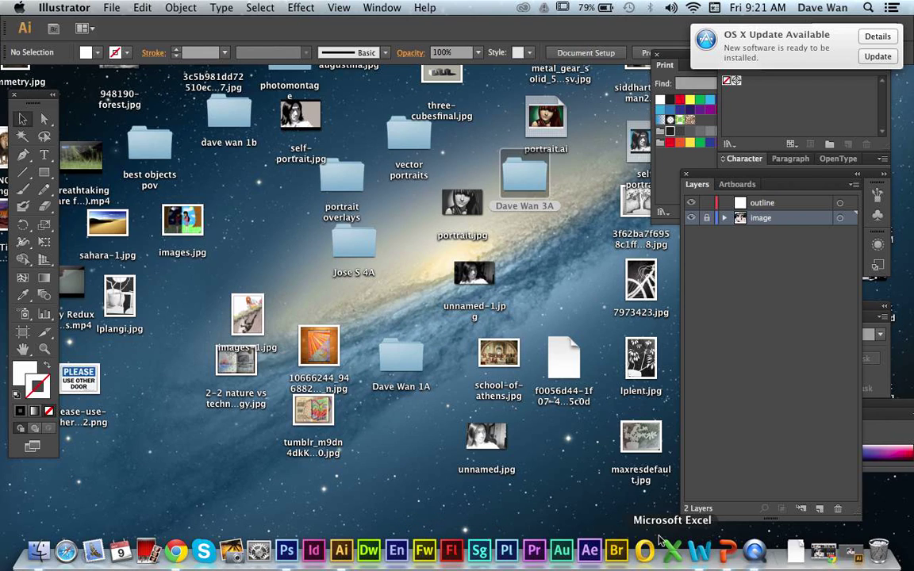
{"action": "double_click", "coordinate": [520, 191]}
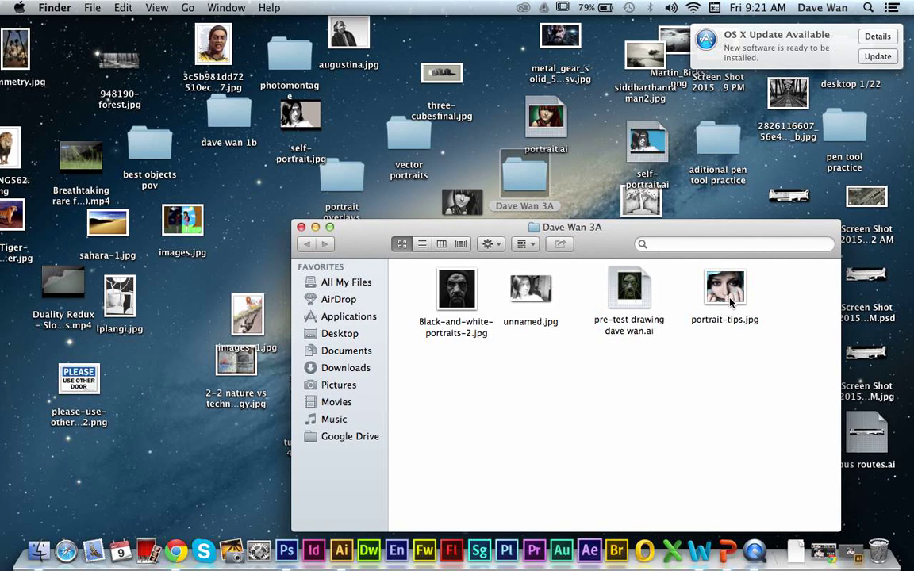
{"action": "left_click_drag", "start_coordinate": [731, 301], "coordinate": [289, 553]}
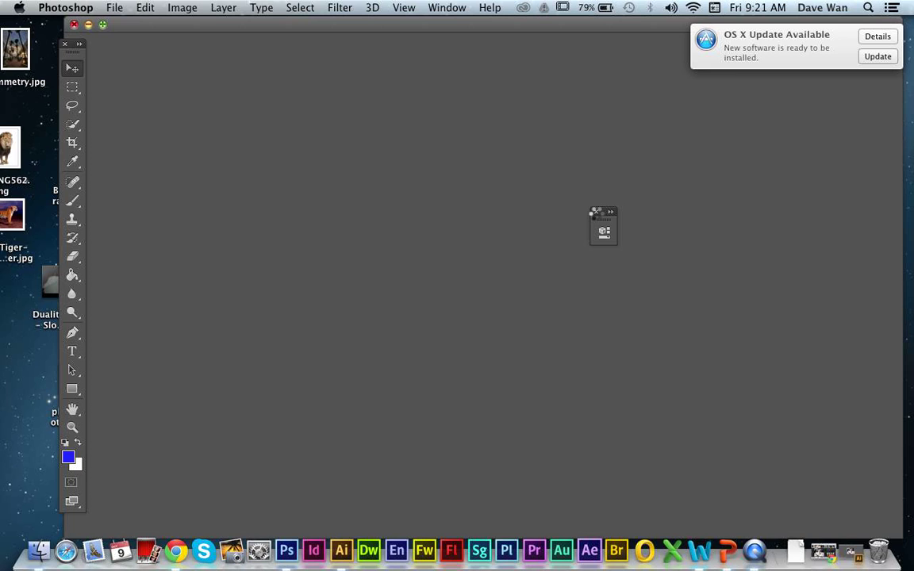
Step: Expand, collapse and then close the floating History panel
{"action": "double_click", "coordinate": [595, 213]}
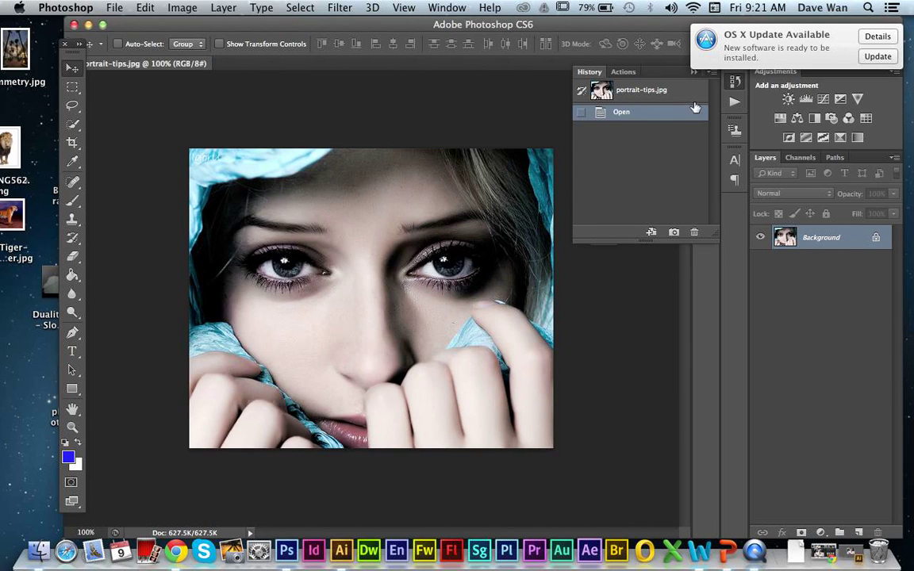
{"action": "left_click", "coordinate": [693, 73]}
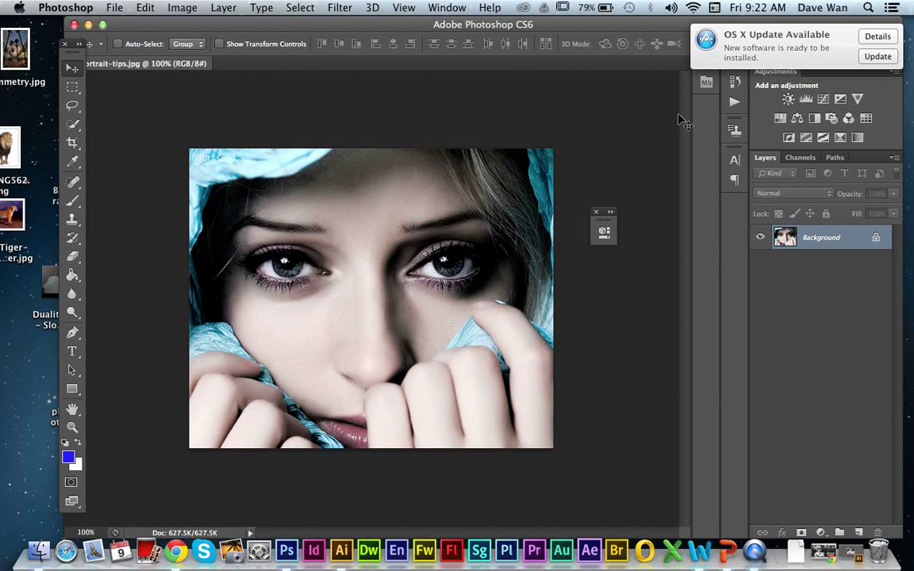
{"action": "left_click", "coordinate": [596, 214]}
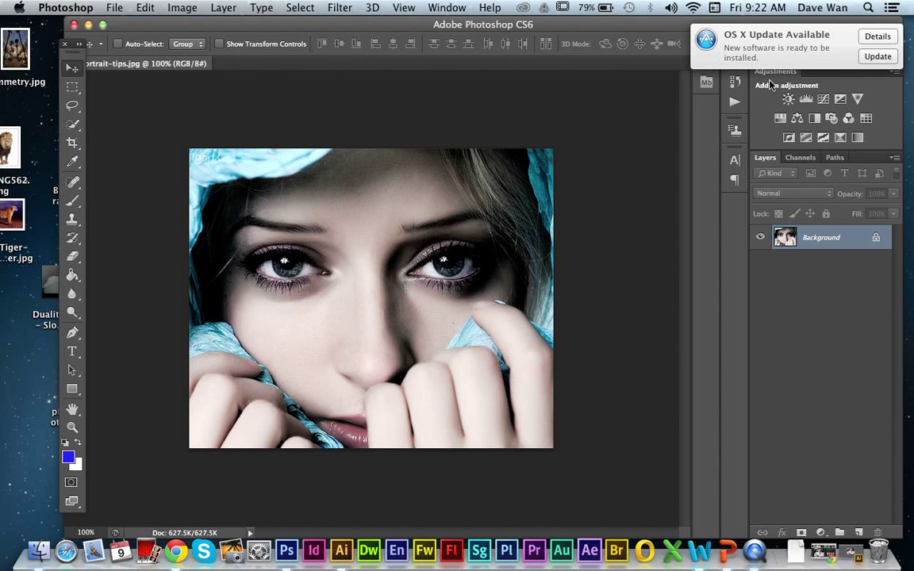
Step: Reposition the Photoshop window and close the Adjustments panel, leaving only Layers docked
{"action": "left_click_drag", "start_coordinate": [610, 31], "coordinate": [587, 63]}
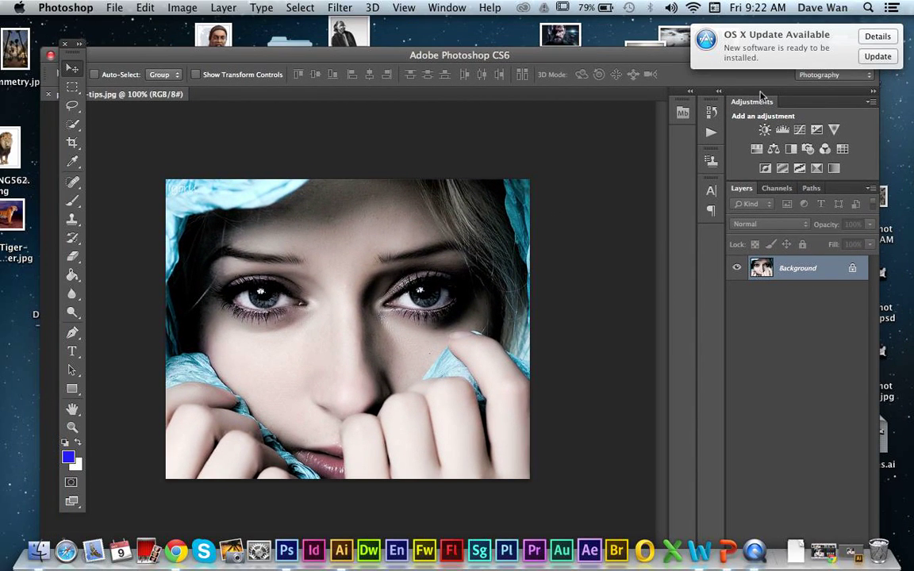
{"action": "left_click", "coordinate": [874, 95]}
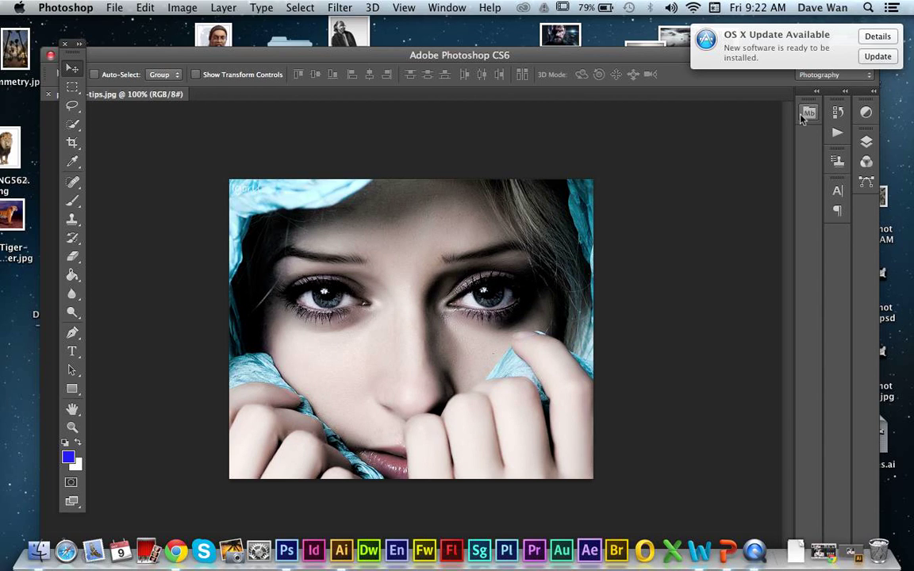
{"action": "left_click", "coordinate": [873, 95]}
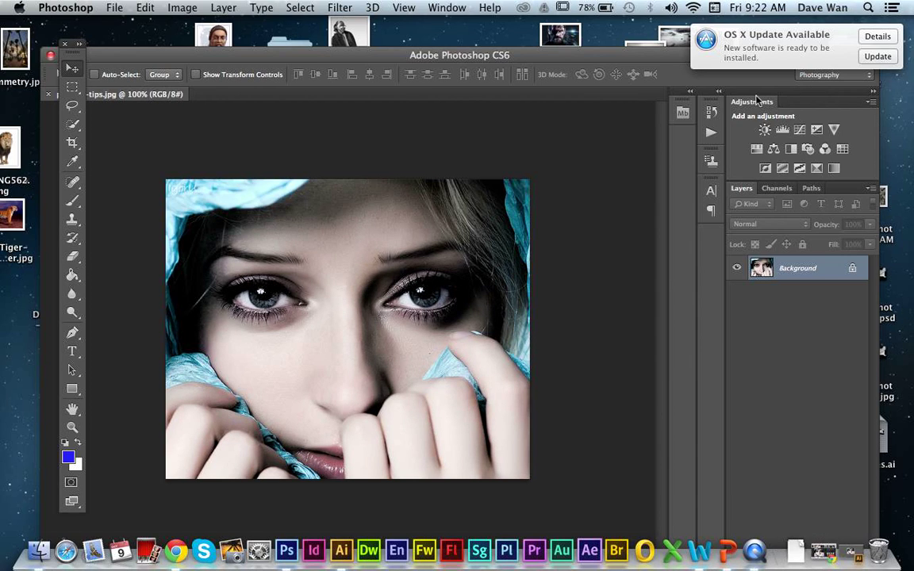
{"action": "left_click_drag", "start_coordinate": [730, 99], "coordinate": [696, 115]}
{"action": "left_click", "coordinate": [695, 113]}
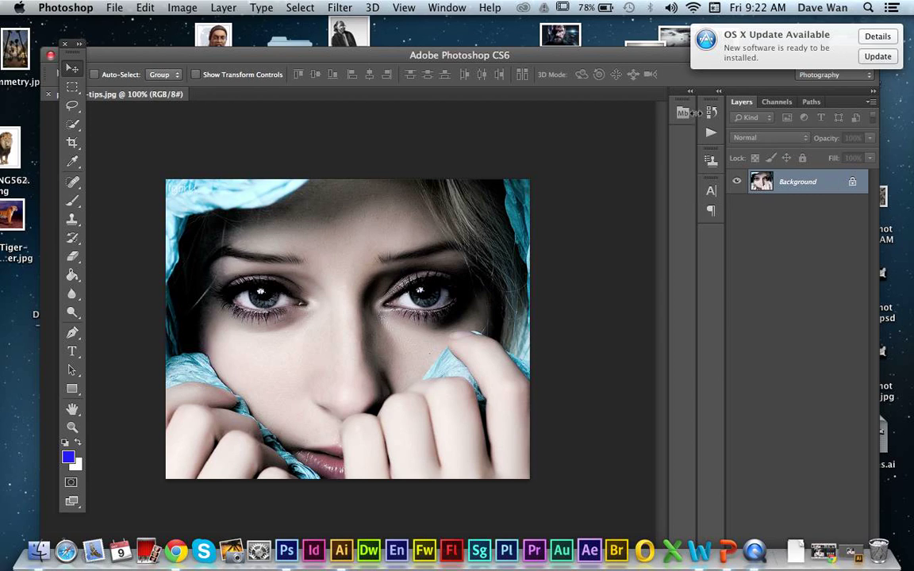
Step: Convert the portrait to black and white with Image > Adjustments > Black & White, Default preset
{"action": "left_click_drag", "start_coordinate": [481, 60], "coordinate": [493, 38]}
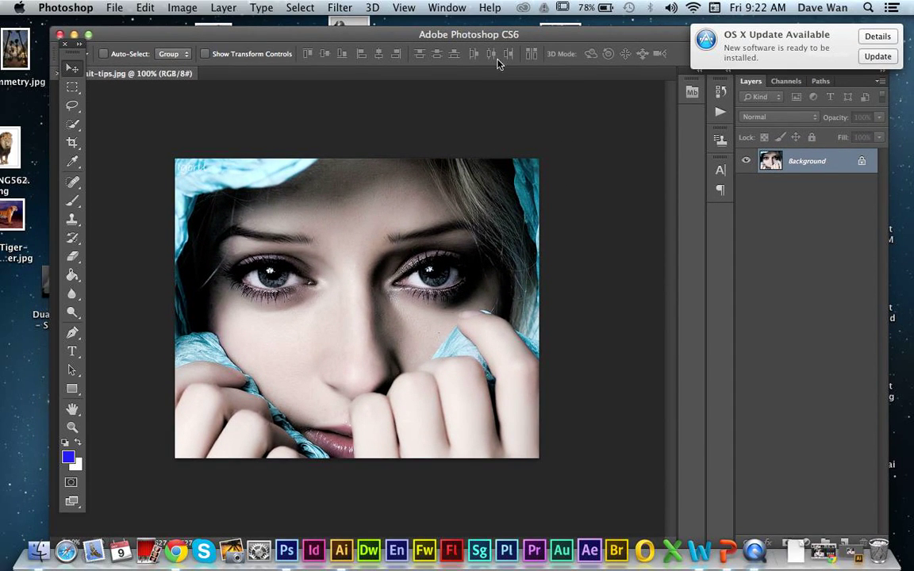
{"action": "left_click", "coordinate": [182, 8]}
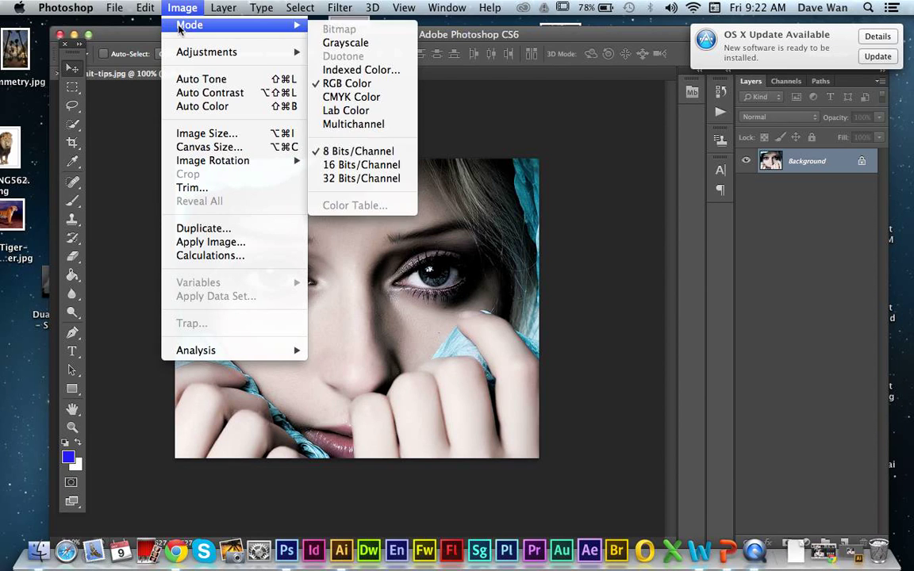
{"action": "left_click", "coordinate": [188, 10]}
{"action": "left_click", "coordinate": [187, 9]}
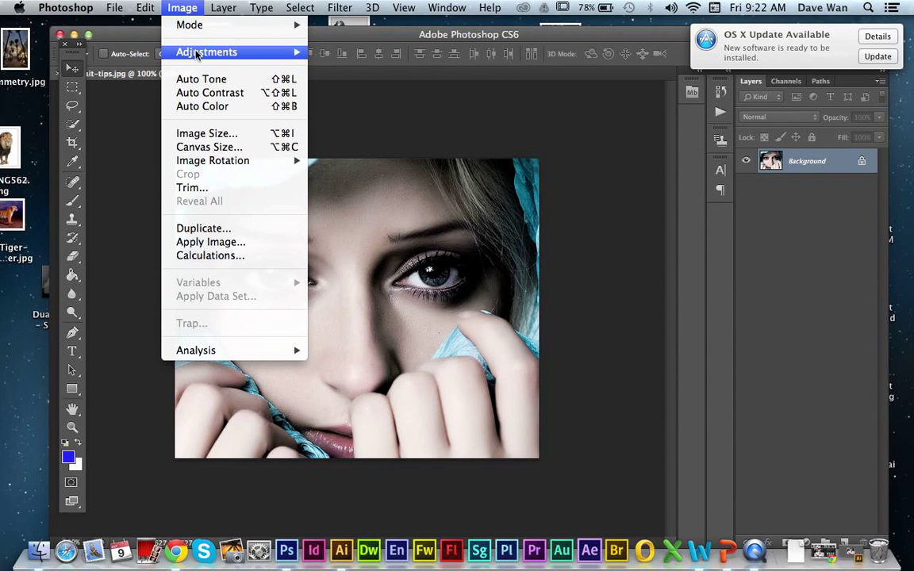
{"action": "mouse_move", "coordinate": [238, 53]}
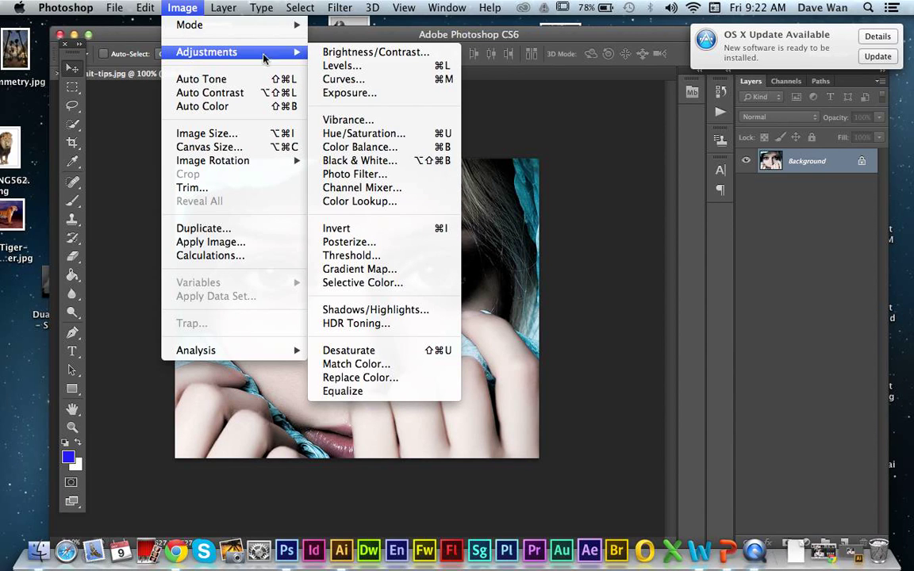
{"action": "left_click", "coordinate": [359, 161]}
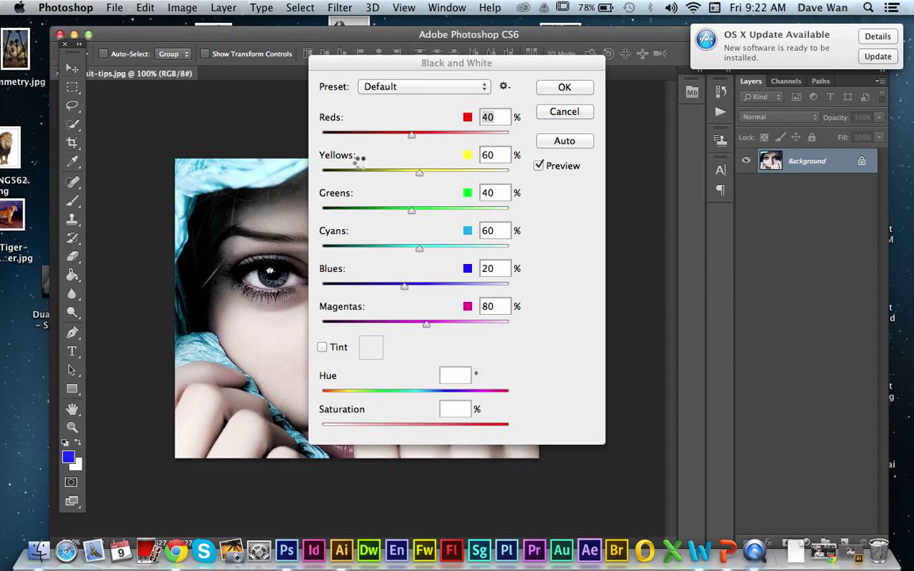
{"action": "left_click_drag", "start_coordinate": [381, 73], "coordinate": [364, 152]}
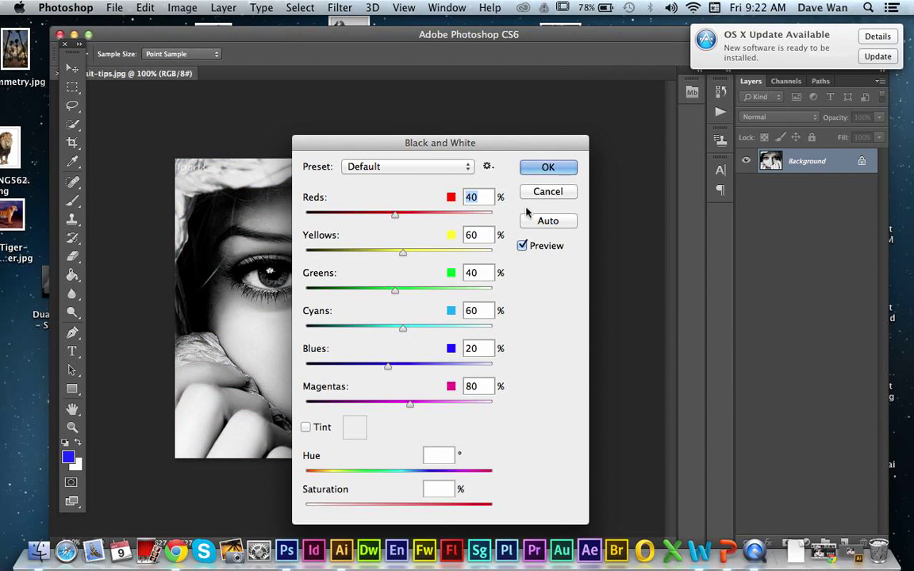
{"action": "left_click", "coordinate": [550, 169]}
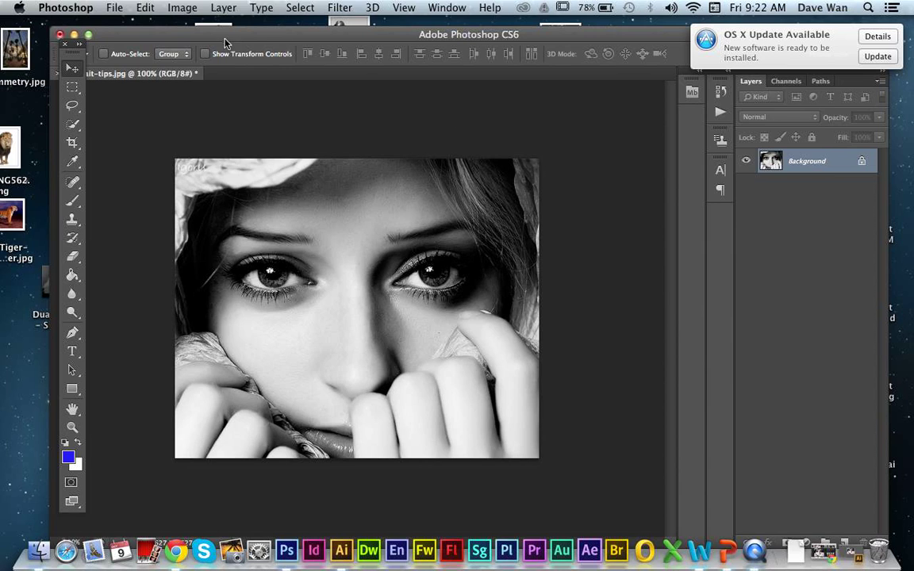
{"action": "left_click", "coordinate": [182, 8]}
Step: Open Image > Adjustments > Brightness/Contrast with both values still at 0
{"action": "left_click", "coordinate": [302, 48]}
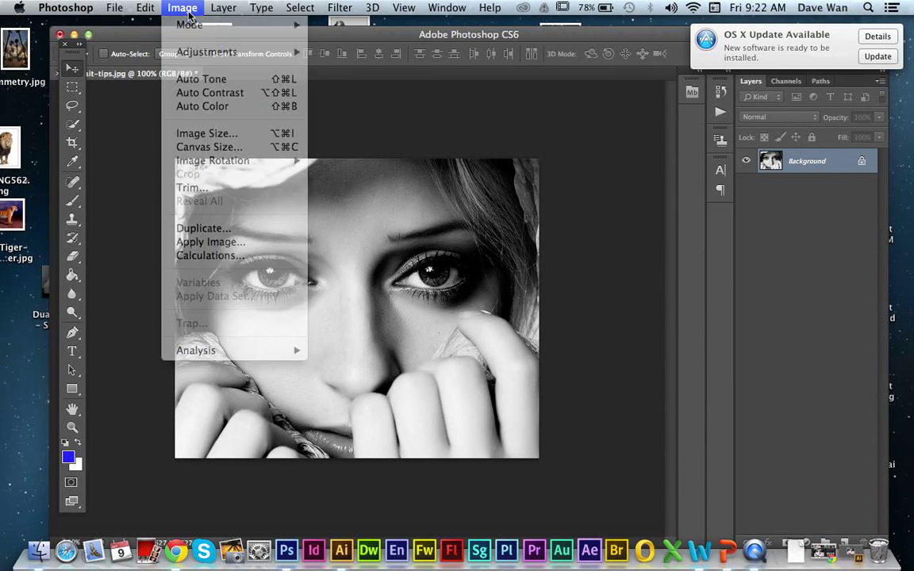
{"action": "left_click", "coordinate": [447, 8]}
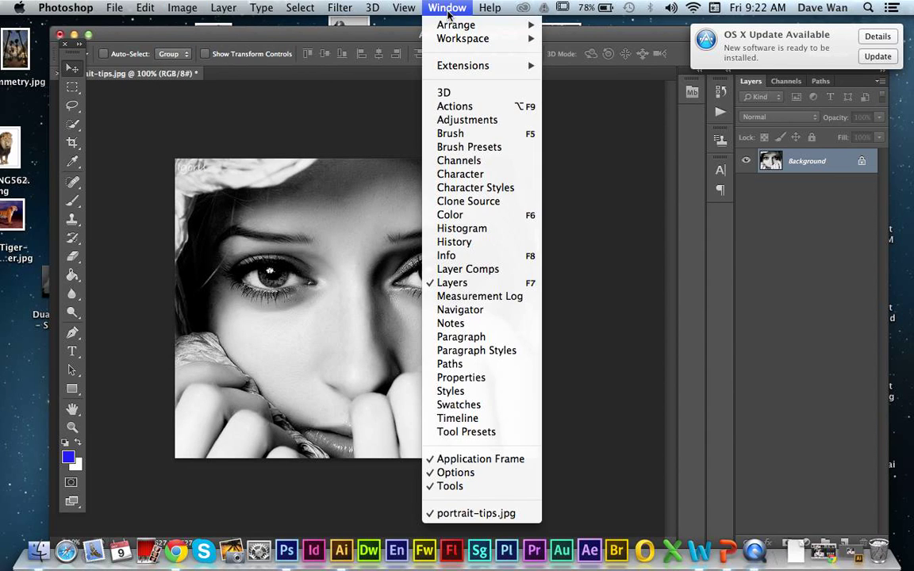
{"action": "left_click", "coordinate": [784, 195]}
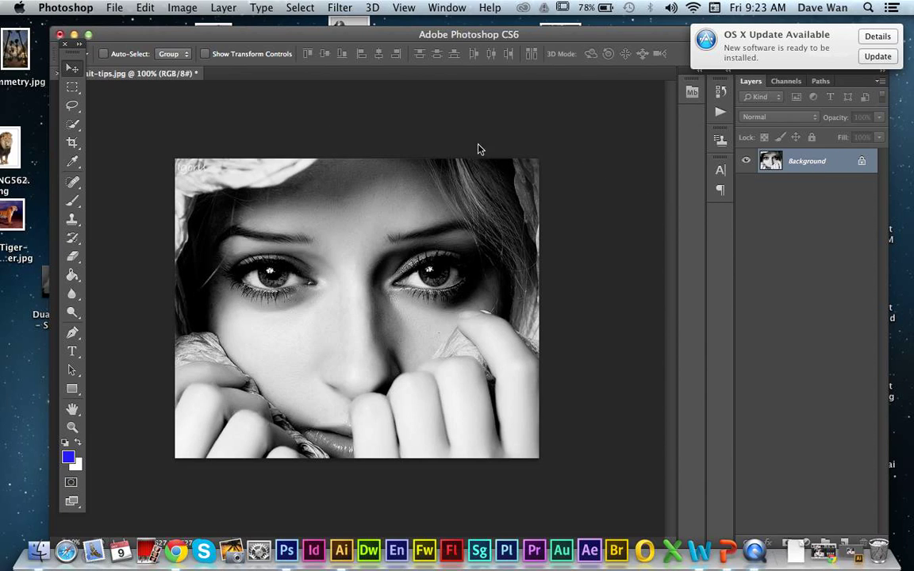
{"action": "left_click", "coordinate": [183, 7]}
{"action": "mouse_move", "coordinate": [168, 52]}
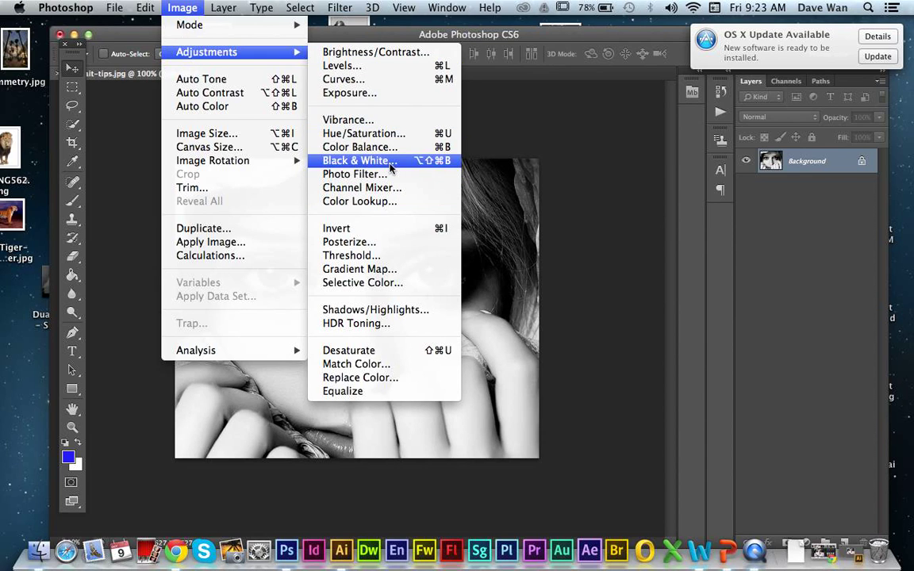
{"action": "mouse_move", "coordinate": [244, 53]}
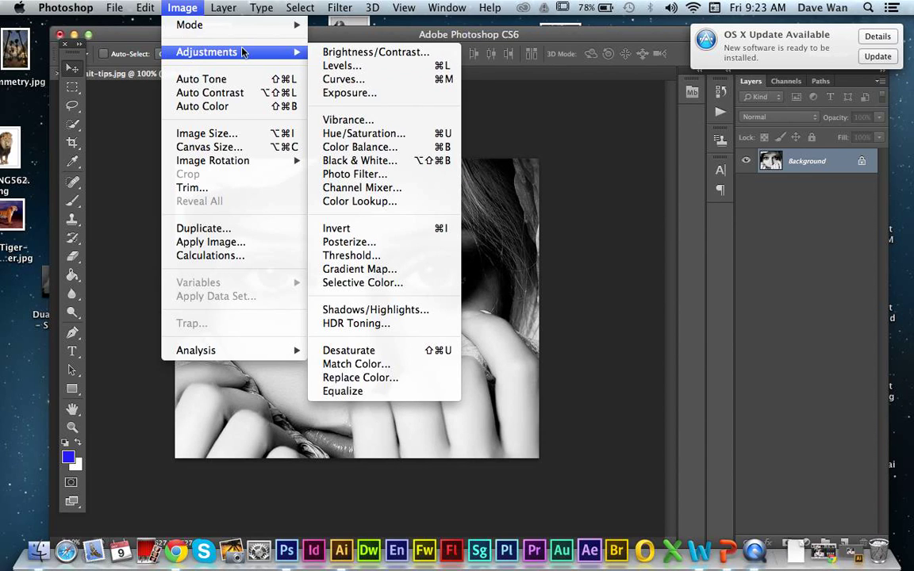
{"action": "left_click", "coordinate": [312, 52]}
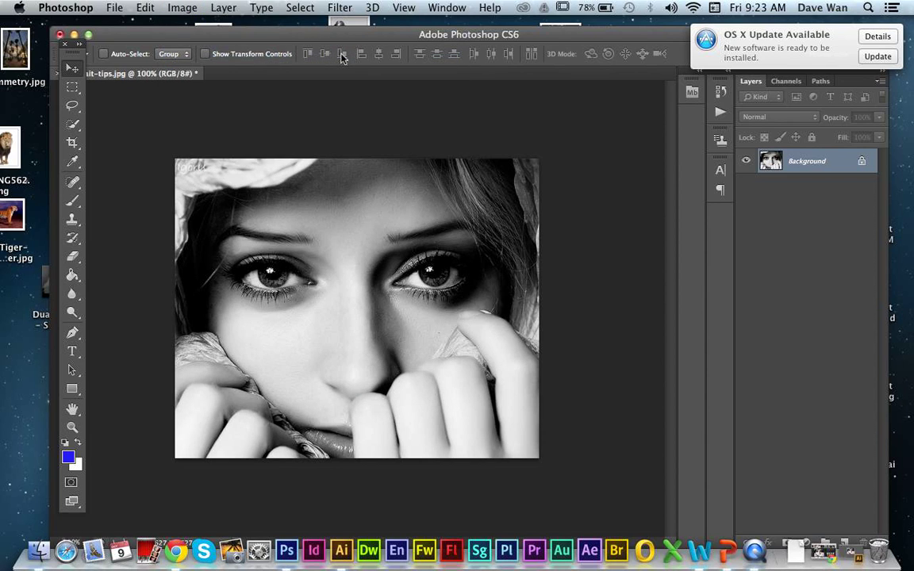
Step: Set Contrast to 68 and Brightness to -26, then apply the adjustment
{"action": "left_click_drag", "start_coordinate": [474, 104], "coordinate": [597, 202]}
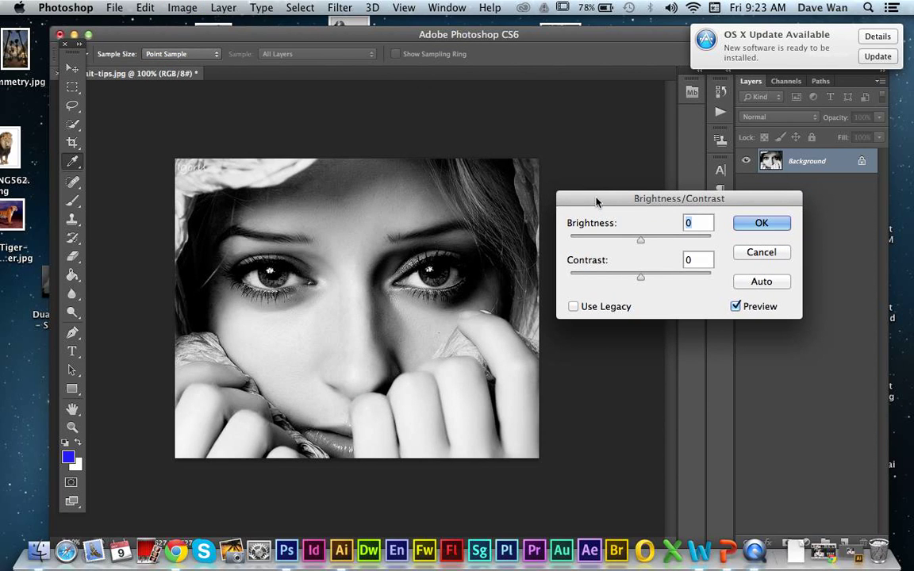
{"action": "left_click", "coordinate": [760, 286]}
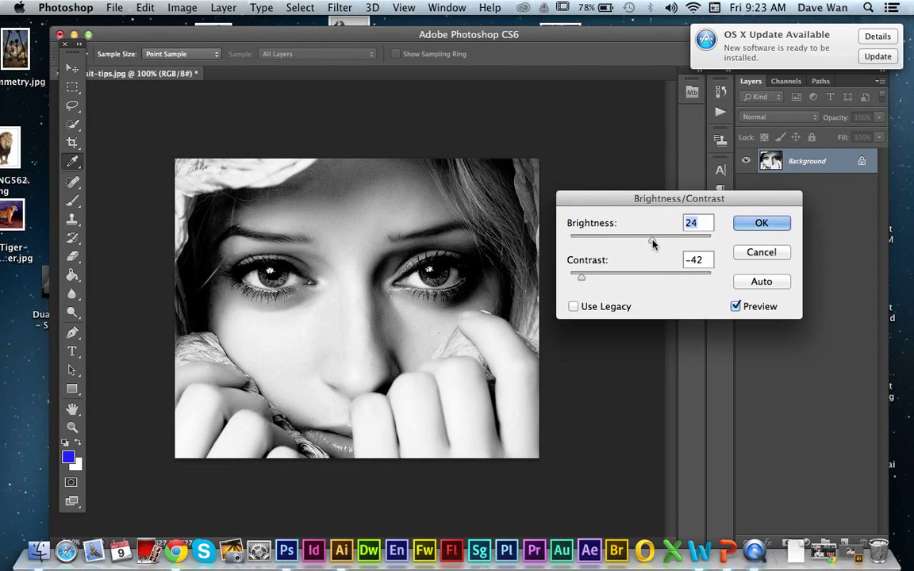
{"action": "mouse_move", "coordinate": [653, 244]}
{"action": "left_mouse_down"}
{"action": "mouse_move", "coordinate": [664, 243]}
{"action": "mouse_move", "coordinate": [641, 247]}
{"action": "left_mouse_up"}
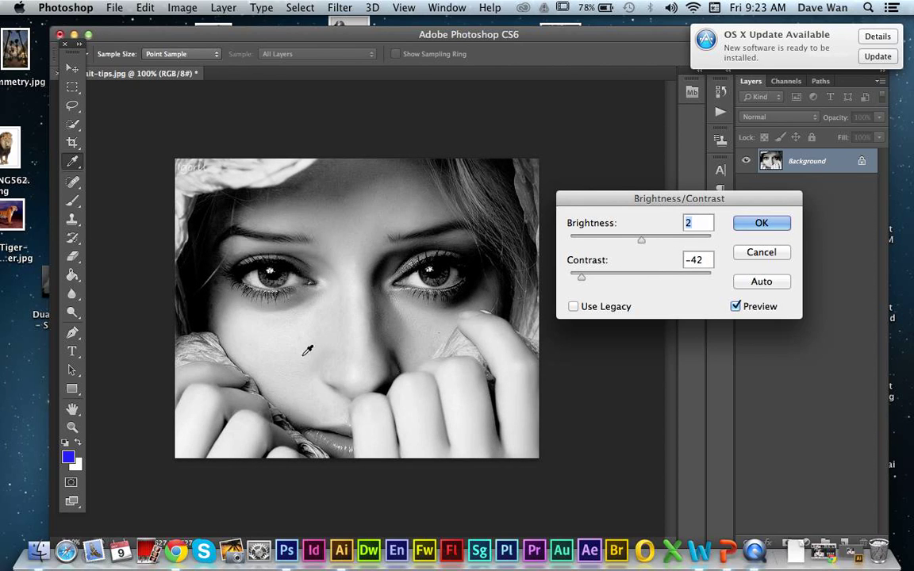
{"action": "left_click_drag", "start_coordinate": [583, 280], "coordinate": [675, 281]}
{"action": "mouse_move", "coordinate": [642, 239]}
{"action": "left_mouse_down"}
{"action": "mouse_move", "coordinate": [657, 243]}
{"action": "mouse_move", "coordinate": [631, 242]}
{"action": "left_mouse_up"}
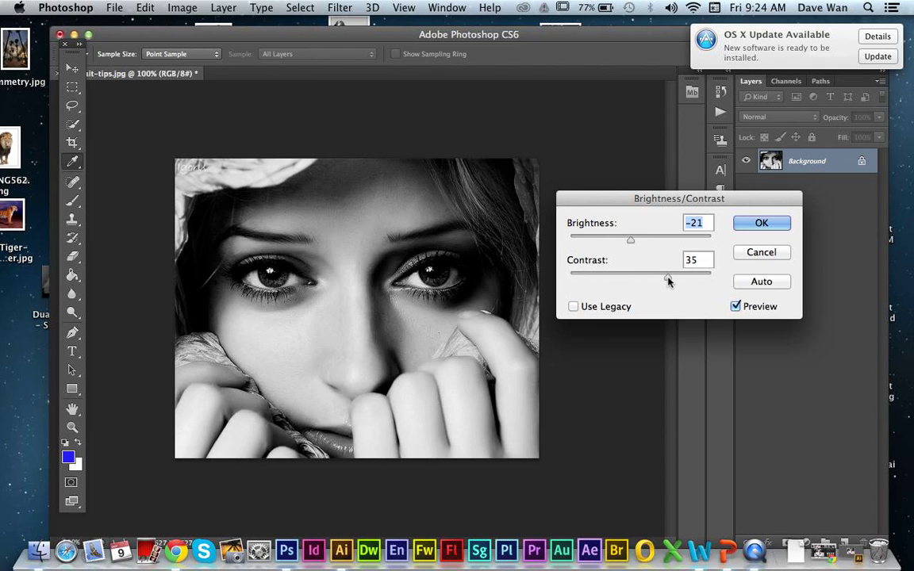
{"action": "left_click_drag", "start_coordinate": [669, 279], "coordinate": [690, 284]}
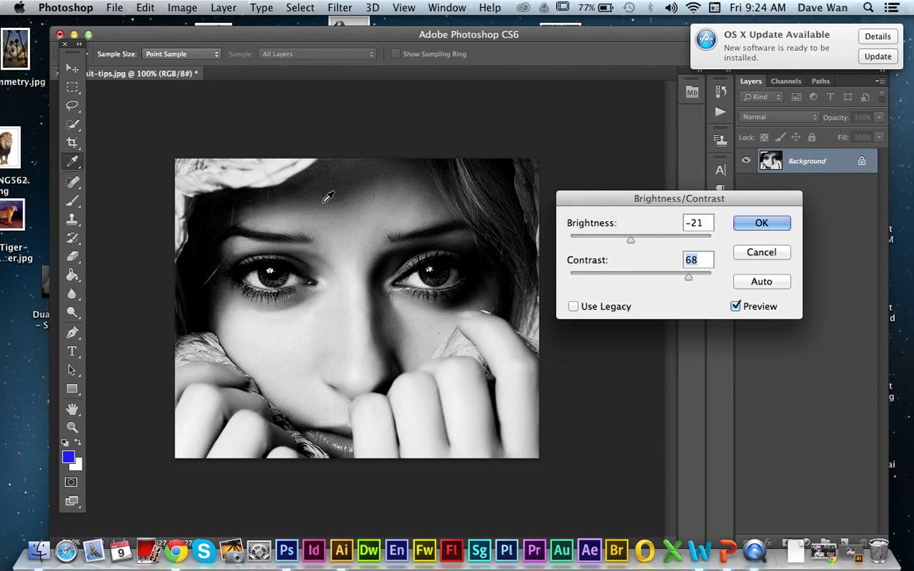
{"action": "mouse_move", "coordinate": [631, 240]}
{"action": "left_mouse_down"}
{"action": "mouse_move", "coordinate": [654, 244]}
{"action": "mouse_move", "coordinate": [620, 246]}
{"action": "mouse_move", "coordinate": [628, 244]}
{"action": "left_mouse_up"}
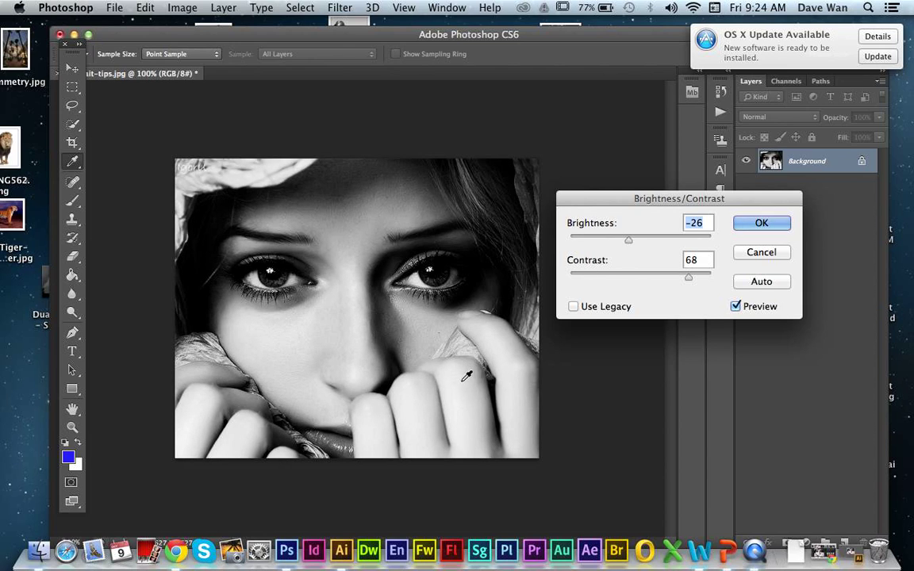
{"action": "left_click", "coordinate": [761, 224]}
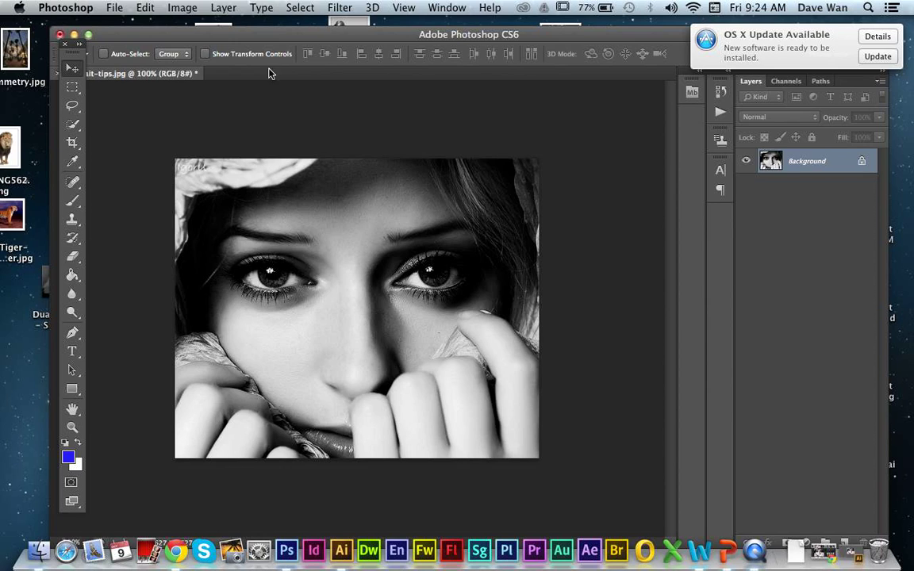
Step: Save portrait-tips.jpg as a Baseline JPEG at Quality 12 (Maximum)
{"action": "left_click", "coordinate": [115, 7]}
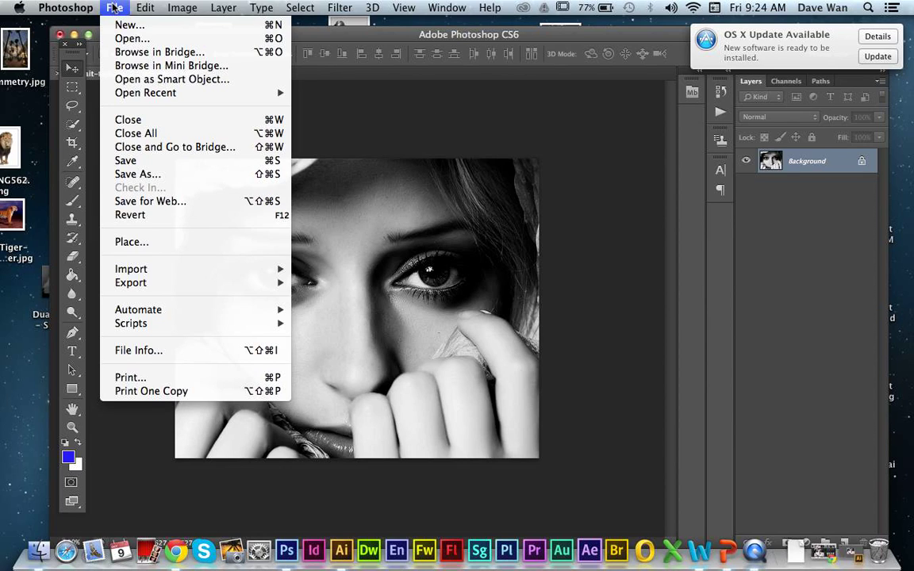
{"action": "left_click", "coordinate": [144, 160]}
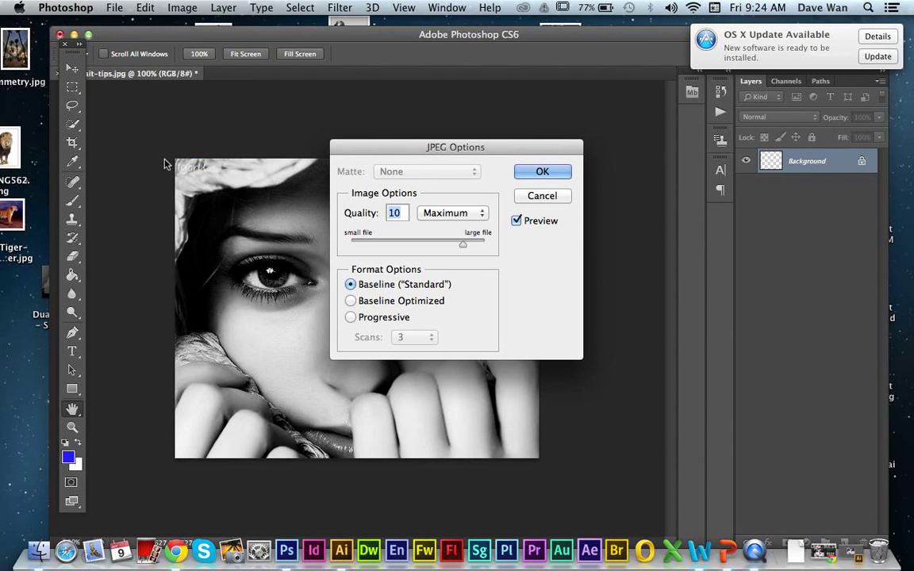
{"action": "left_click_drag", "start_coordinate": [462, 244], "coordinate": [486, 244]}
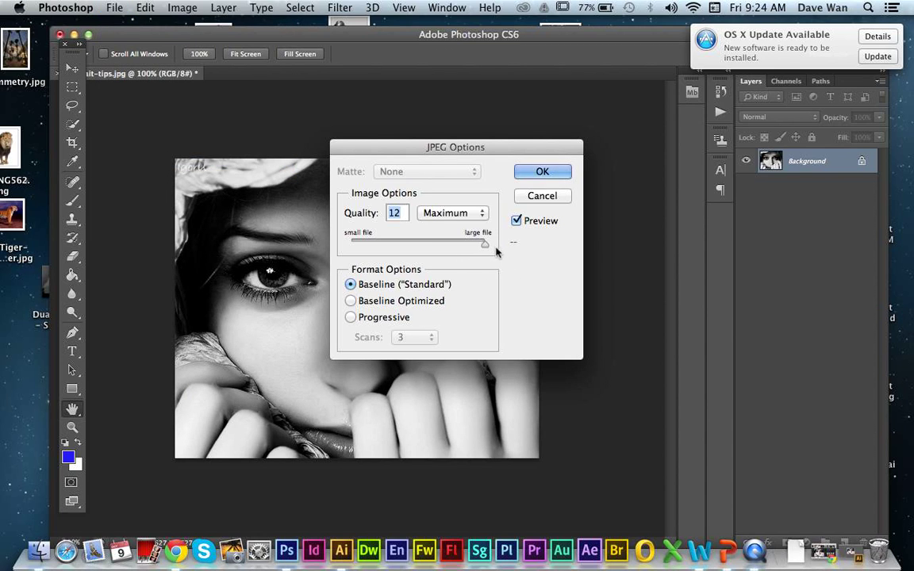
{"action": "left_click", "coordinate": [540, 173]}
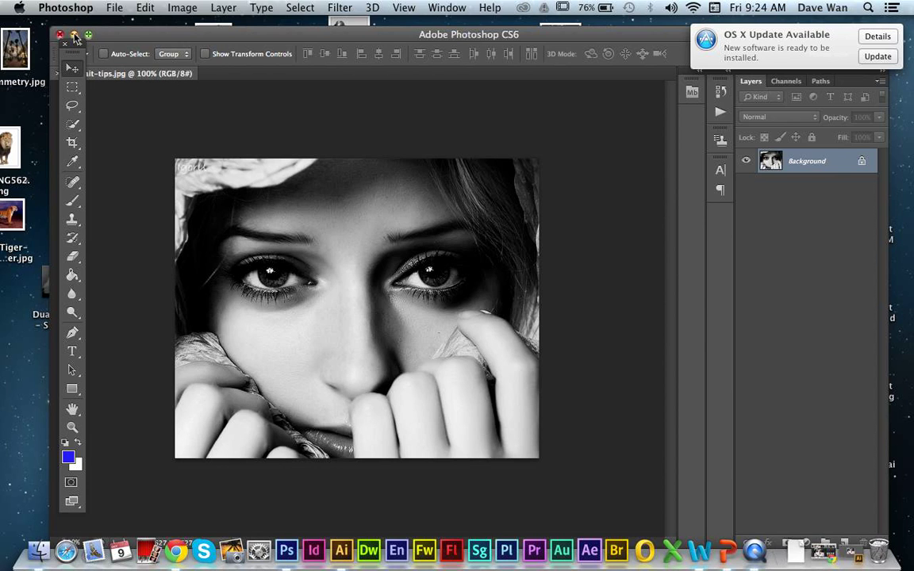
Step: Minimize Photoshop and restore the Illustrator portrait document, nudging its window down
{"action": "left_click", "coordinate": [73, 35]}
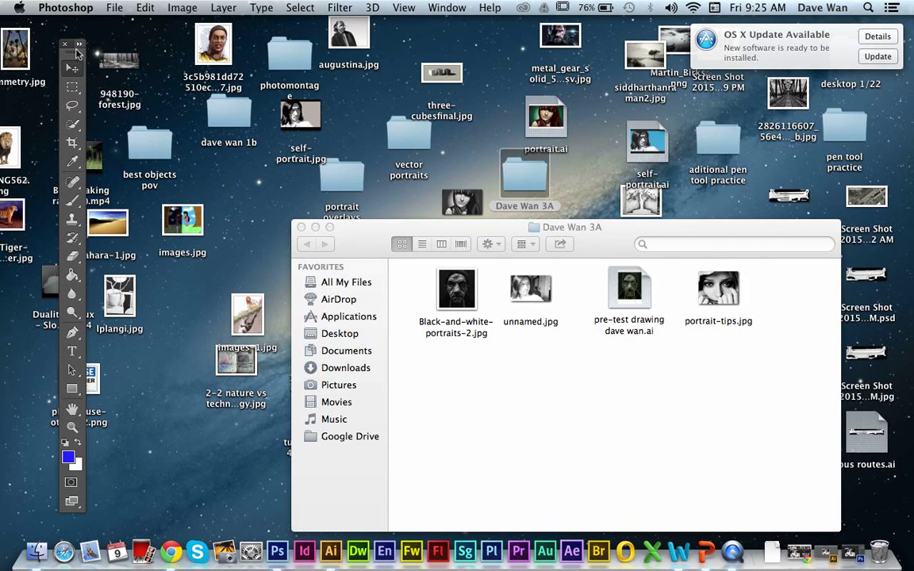
{"action": "left_click", "coordinate": [850, 551]}
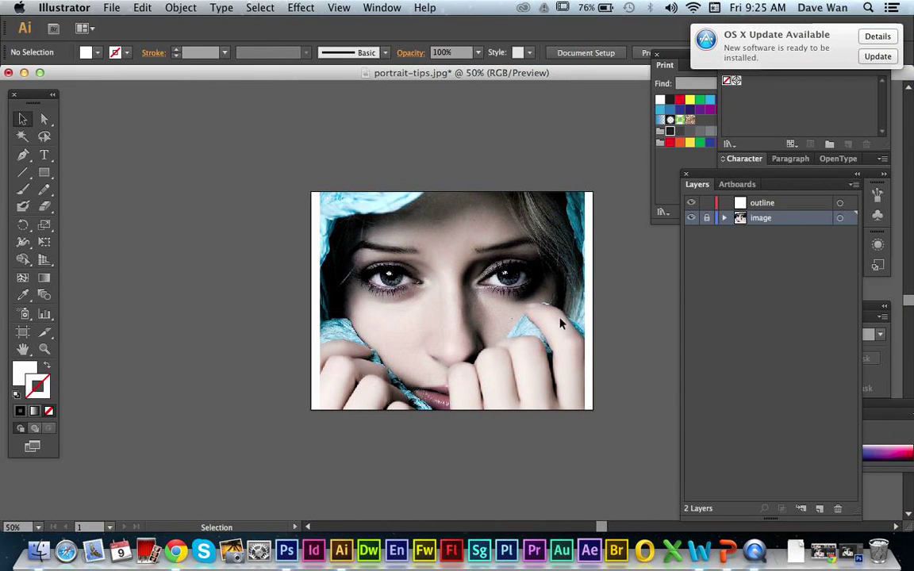
{"action": "left_click", "coordinate": [625, 324]}
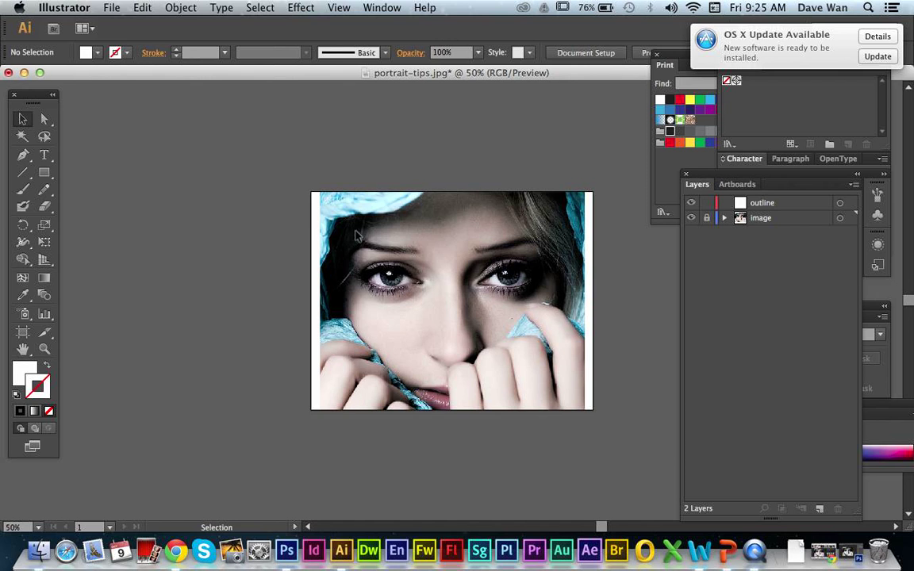
{"action": "left_click", "coordinate": [24, 73]}
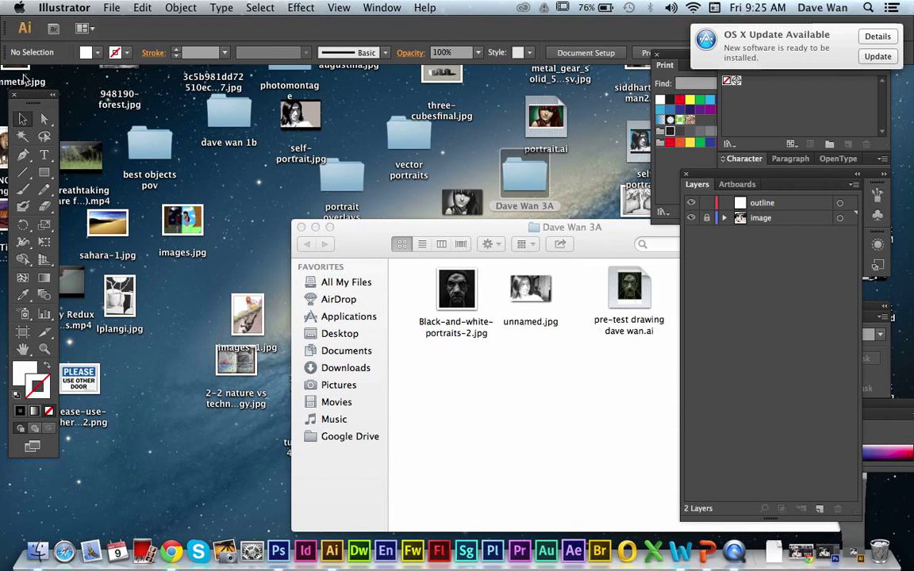
{"action": "left_click", "coordinate": [824, 553]}
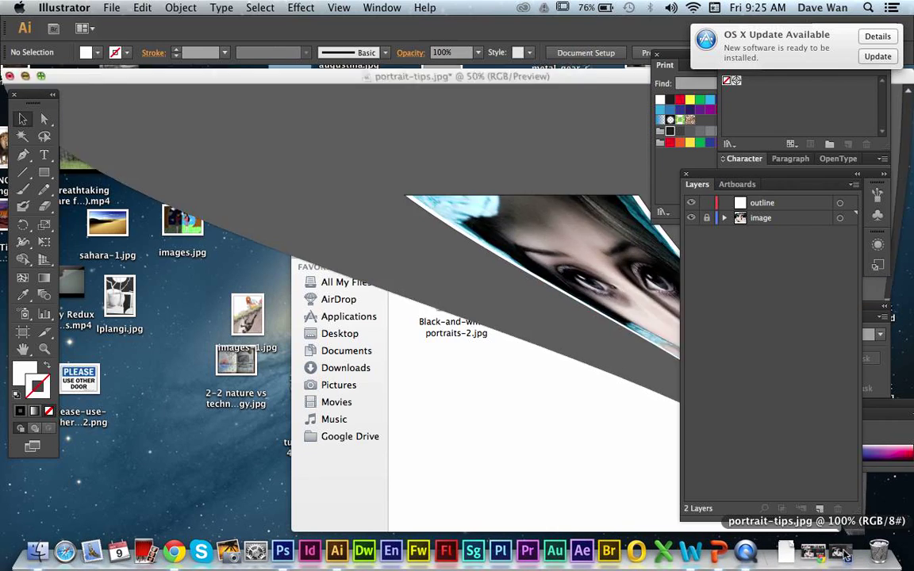
{"action": "mouse_move", "coordinate": [240, 75]}
{"action": "left_mouse_down"}
{"action": "mouse_move", "coordinate": [240, 124]}
{"action": "mouse_move", "coordinate": [241, 95]}
{"action": "left_mouse_up"}
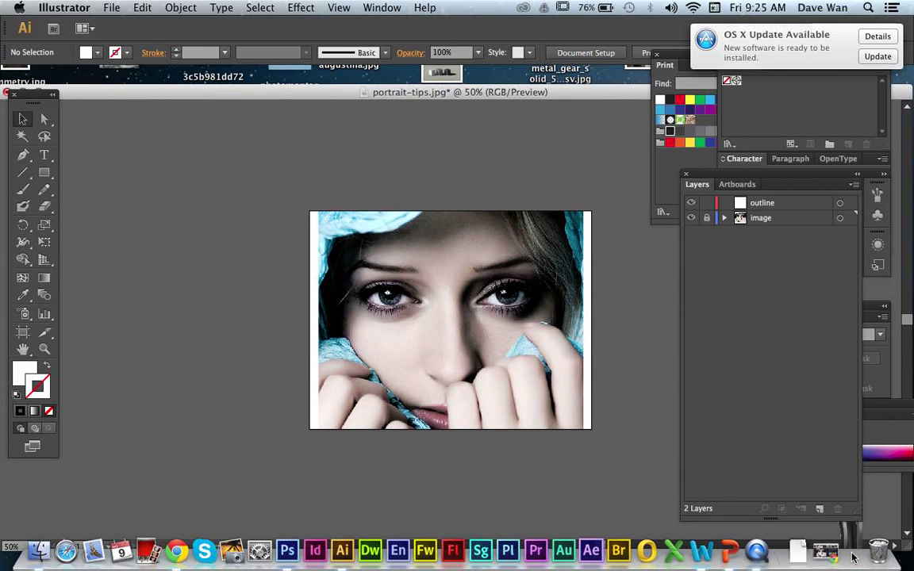
Step: Briefly return to Photoshop, then hide it and move the Illustrator document window down and right
{"action": "left_click", "coordinate": [849, 553]}
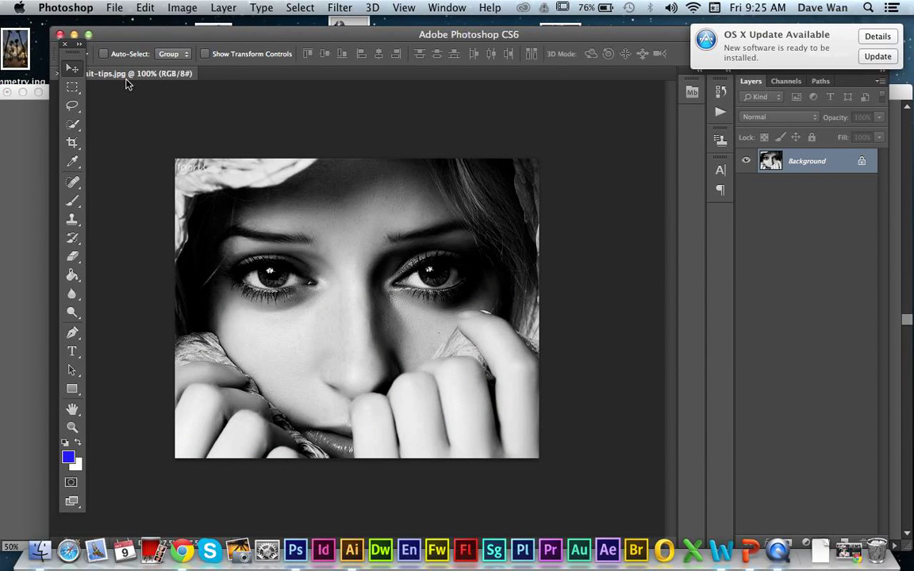
{"action": "left_click", "coordinate": [112, 9]}
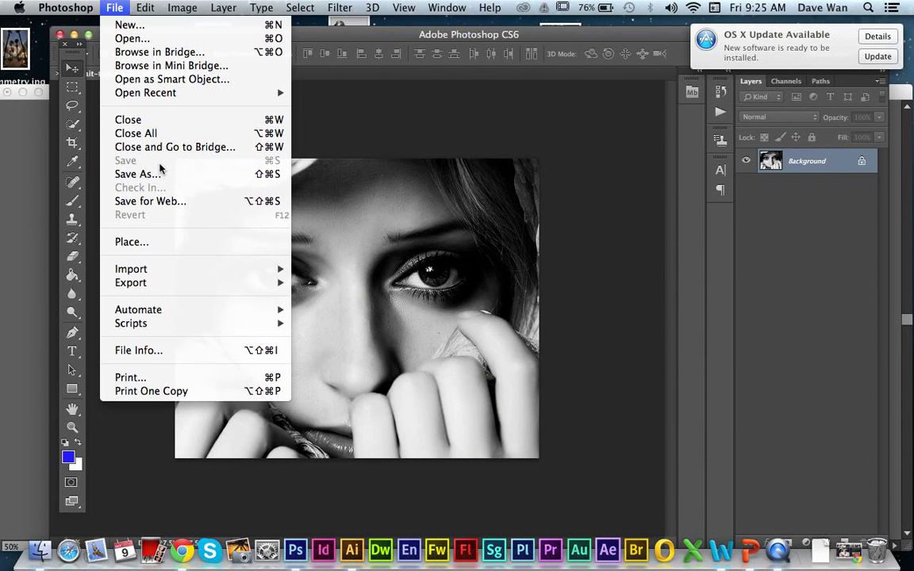
{"action": "key", "text": "Escape"}
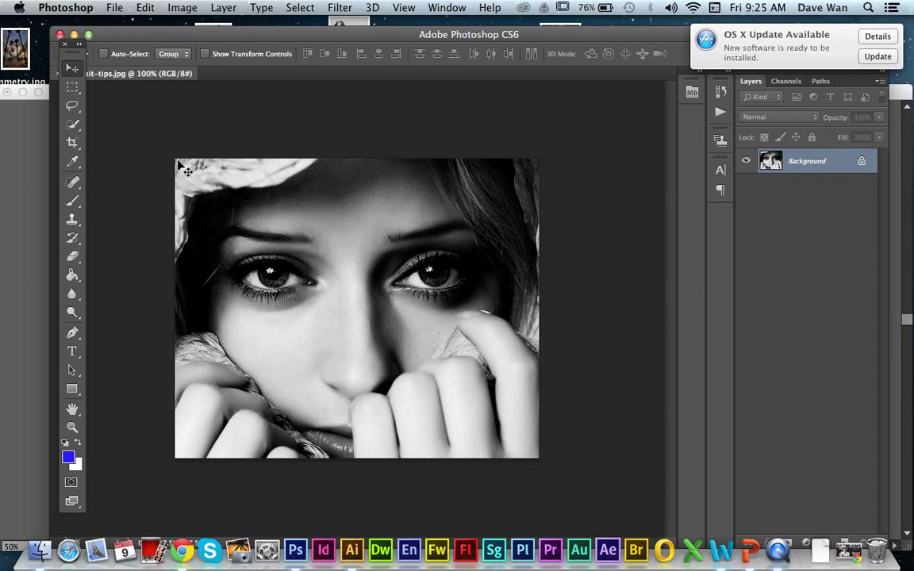
{"action": "left_click", "coordinate": [73, 34]}
{"action": "left_click_drag", "start_coordinate": [263, 90], "coordinate": [375, 275]}
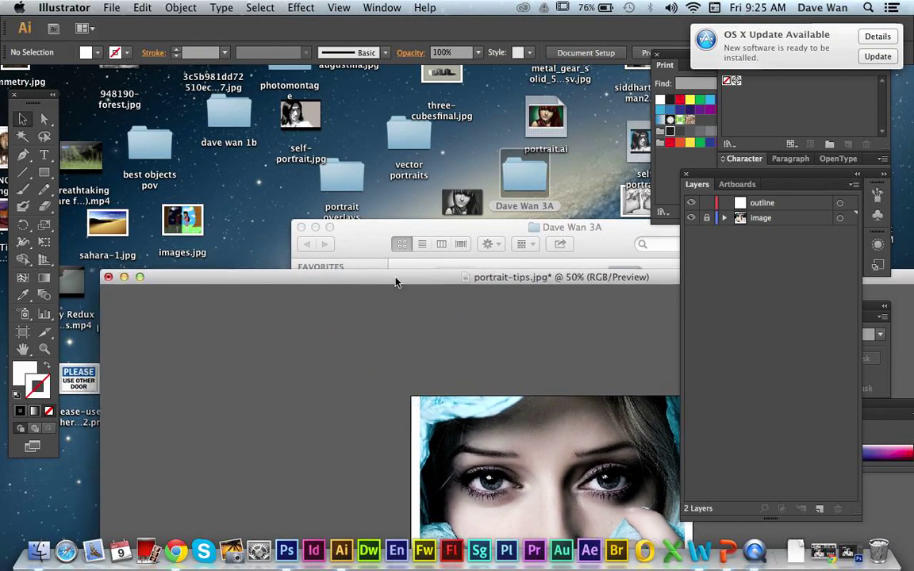
Step: Cancel closing portrait-tips.jpg and dock its window back into the workspace
{"action": "left_click", "coordinate": [418, 230]}
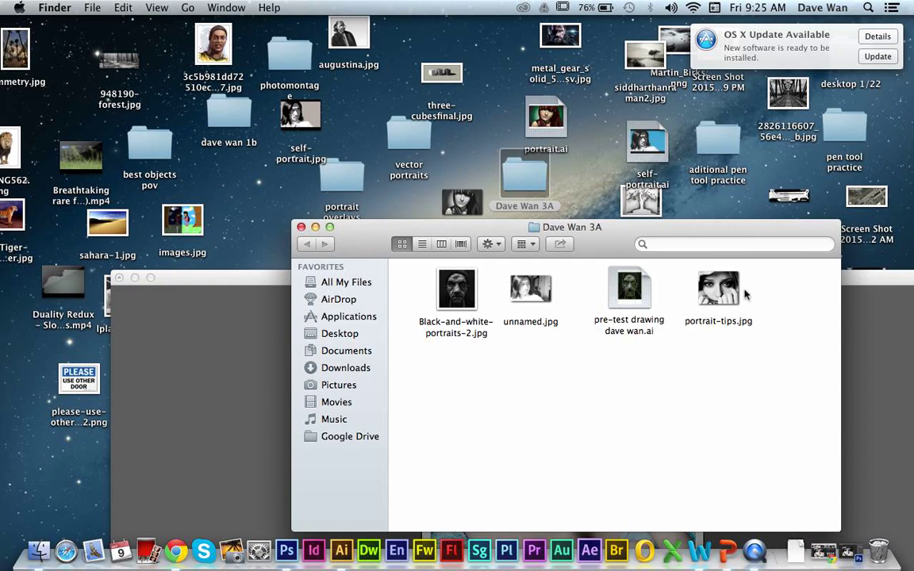
{"action": "left_click", "coordinate": [718, 290]}
{"action": "left_click", "coordinate": [254, 280]}
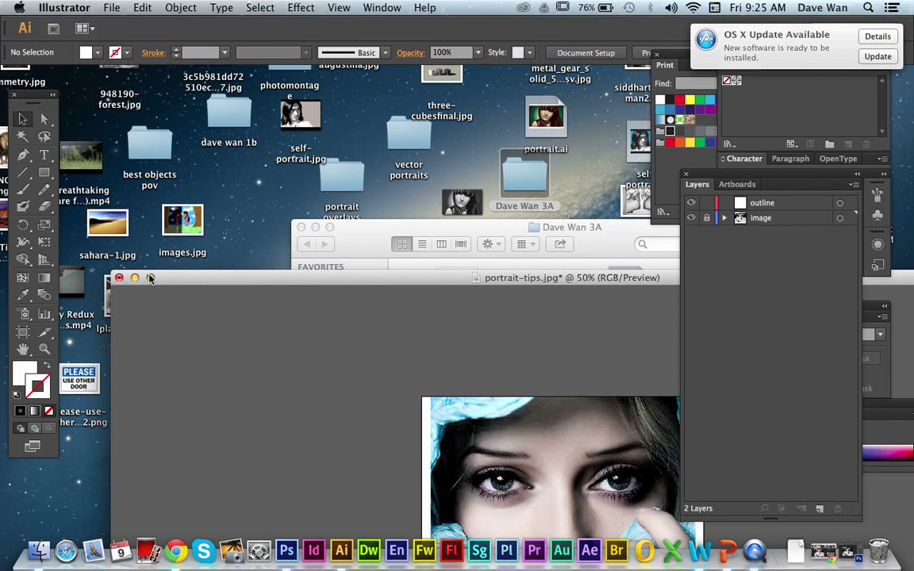
{"action": "left_click", "coordinate": [119, 278]}
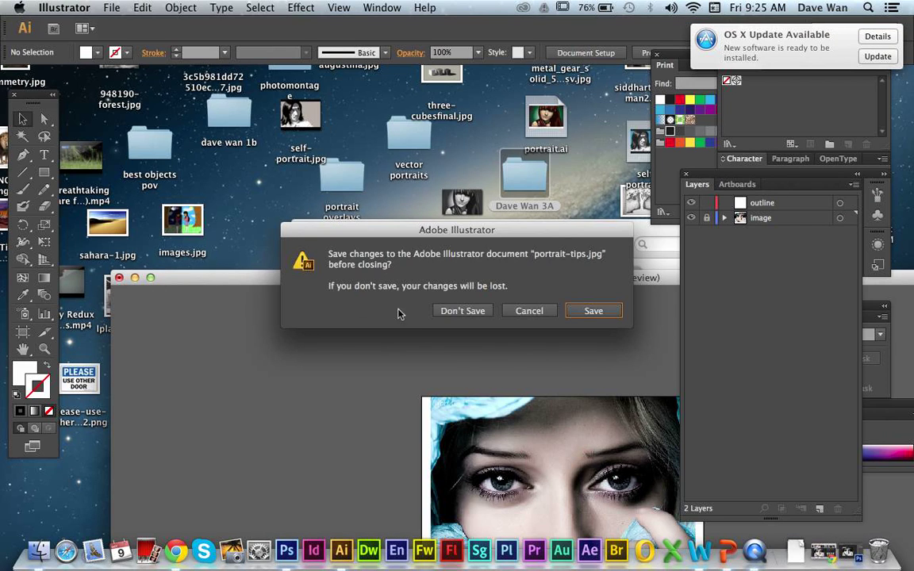
{"action": "left_click", "coordinate": [533, 314]}
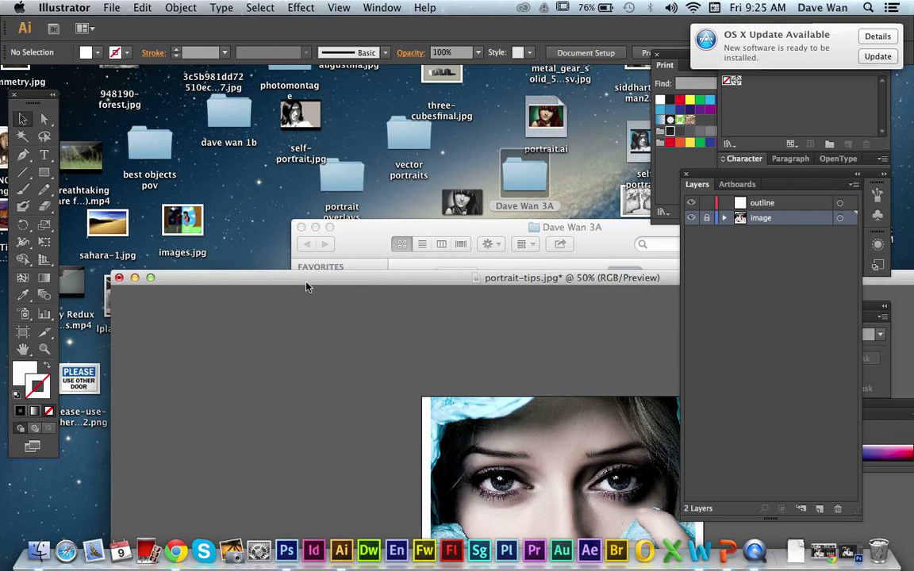
{"action": "left_click_drag", "start_coordinate": [307, 286], "coordinate": [196, 249]}
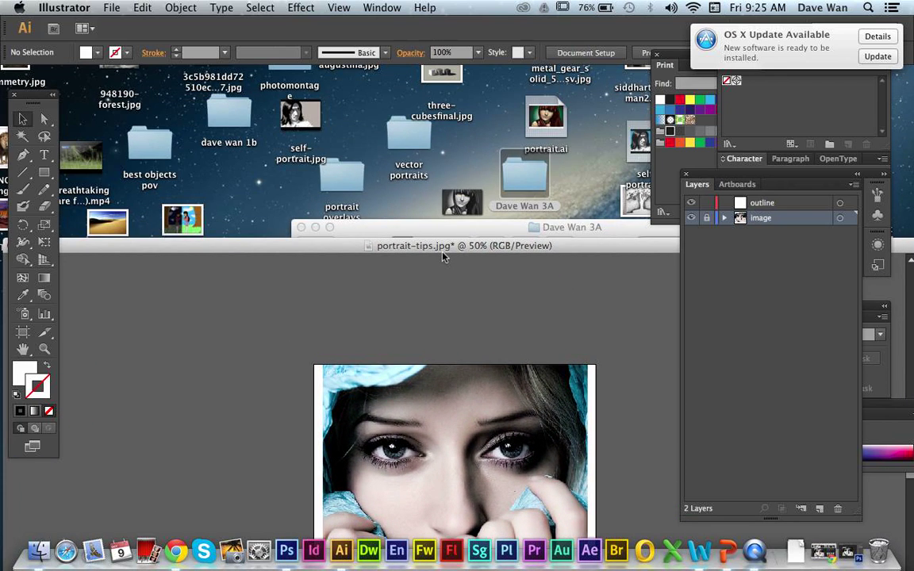
Step: Save As portrait1.ai in Dave Wan 3A with default Illustrator options
{"action": "left_click", "coordinate": [109, 7]}
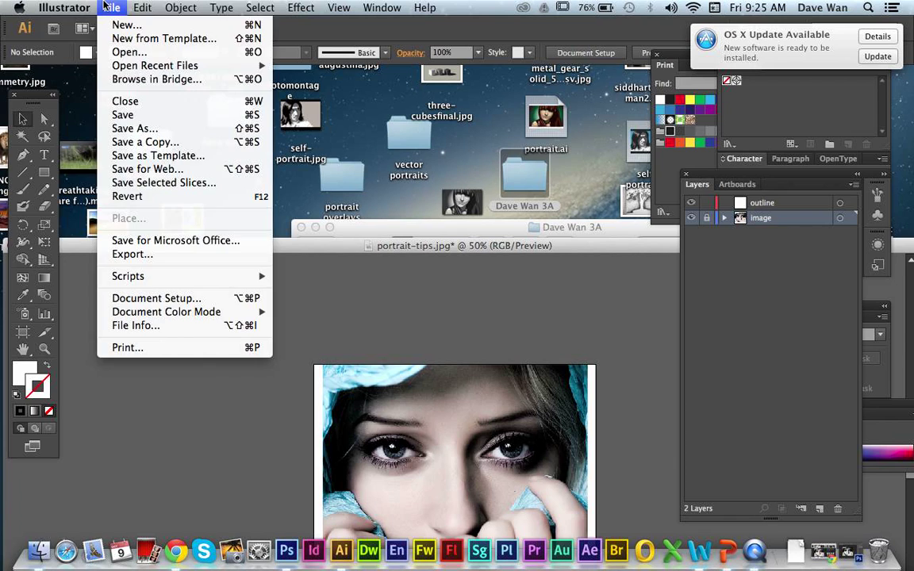
{"action": "left_click", "coordinate": [164, 130]}
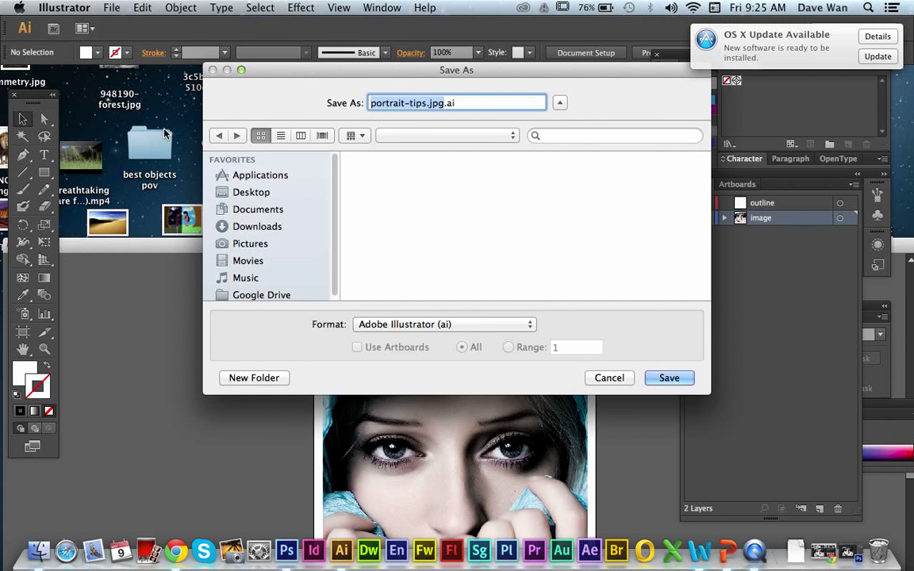
{"action": "type", "text": "portrait"}
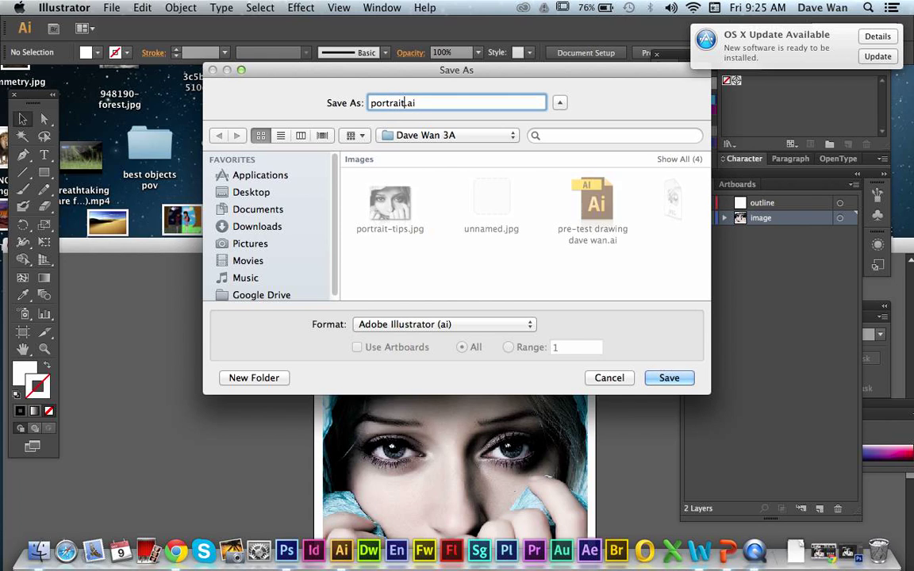
{"action": "type", "text": "1"}
{"action": "key", "text": "Return"}
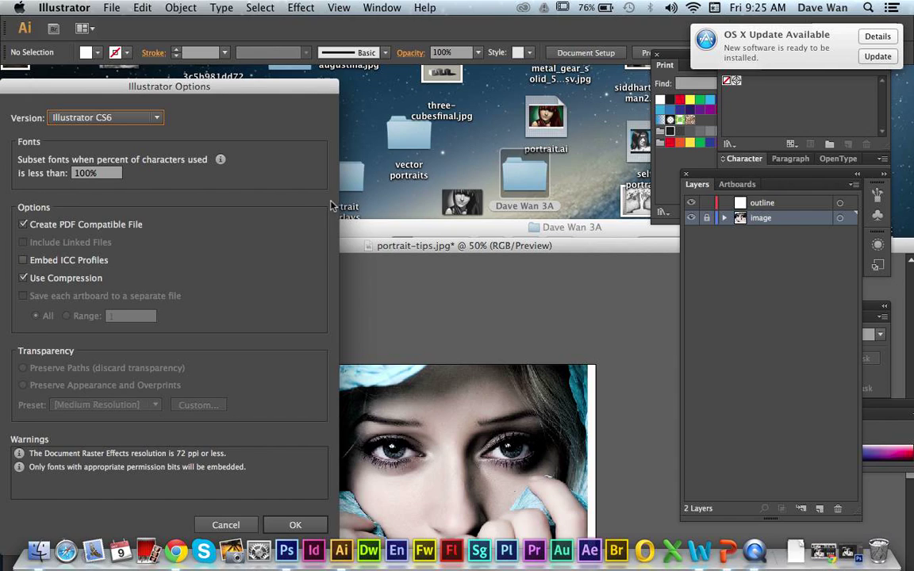
{"action": "left_click", "coordinate": [294, 525]}
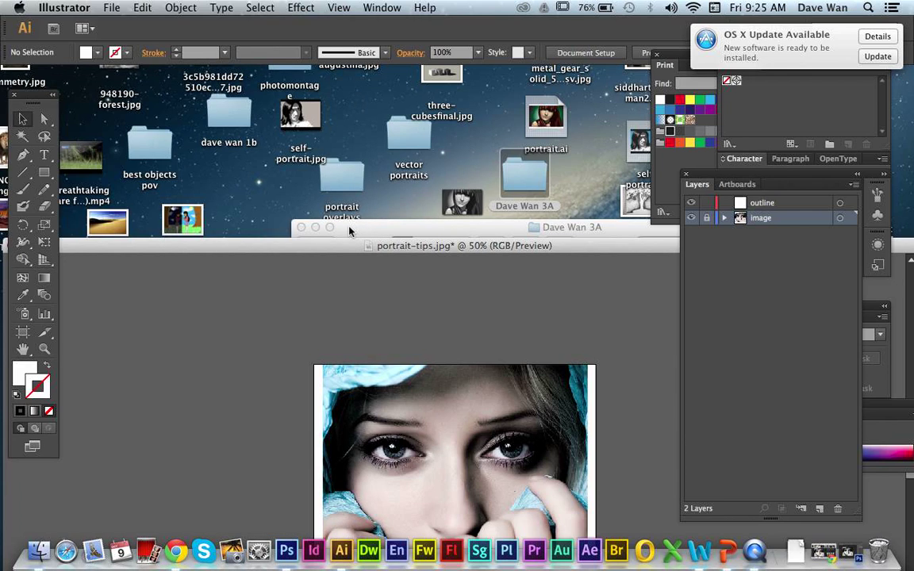
{"action": "left_click_drag", "start_coordinate": [283, 245], "coordinate": [373, 230]}
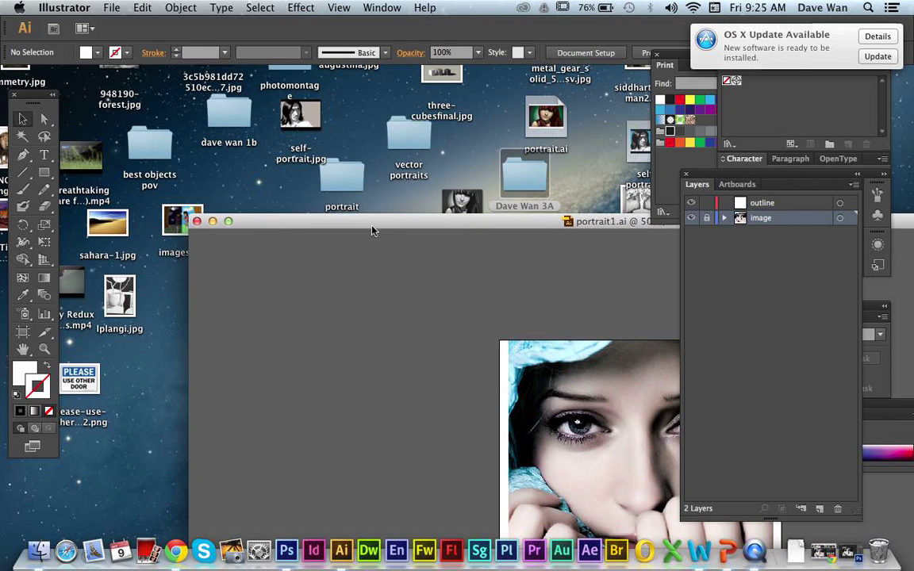
{"action": "left_click", "coordinate": [197, 221]}
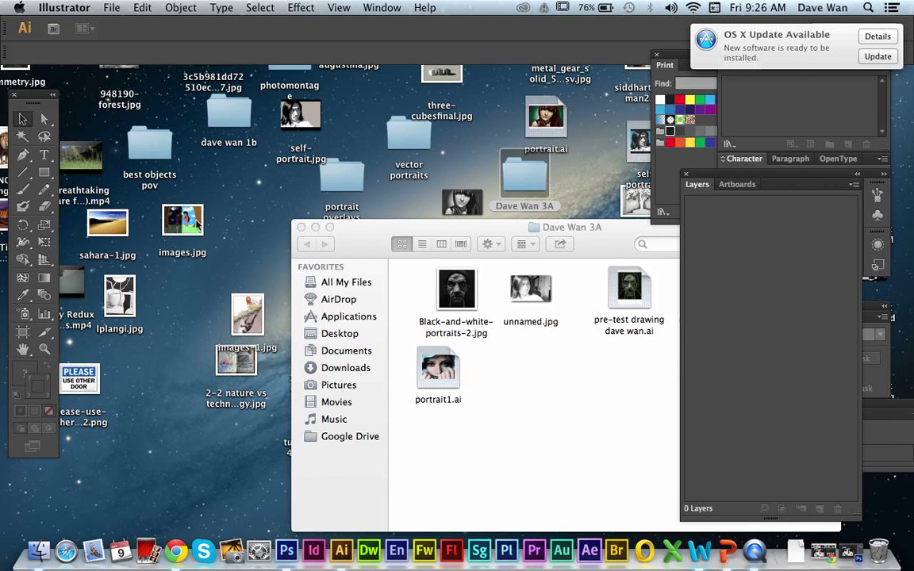
{"action": "left_click", "coordinate": [540, 373]}
{"action": "left_click", "coordinate": [445, 367]}
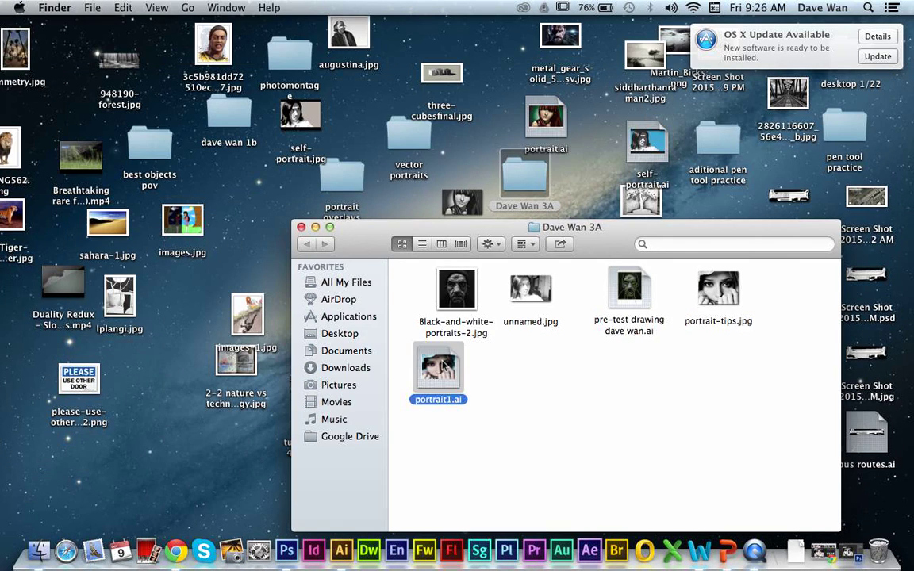
{"action": "double_click", "coordinate": [444, 367]}
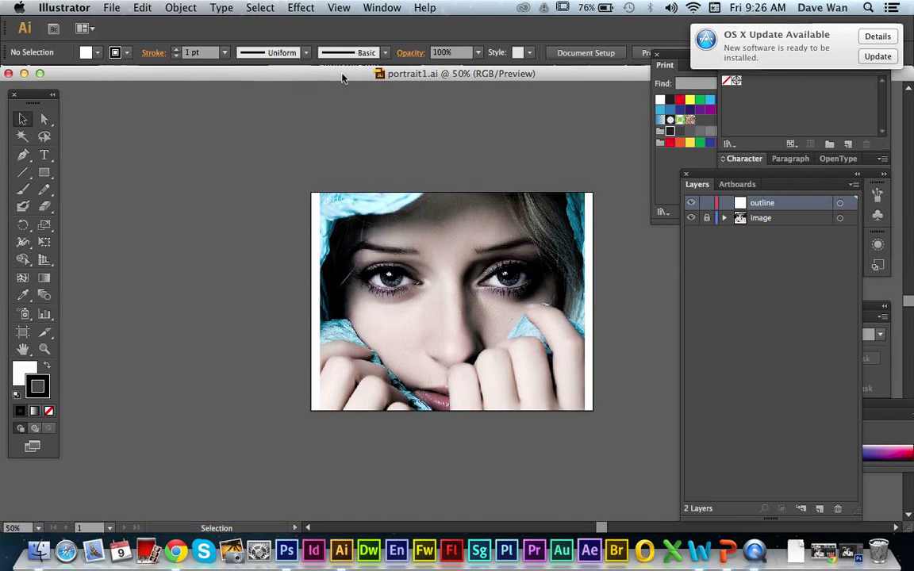
Step: Drag portrait-tips.jpg into portrait1.ai and scale it to cover the artboard
{"action": "left_click_drag", "start_coordinate": [343, 74], "coordinate": [194, 338]}
{"action": "left_click", "coordinate": [585, 300]}
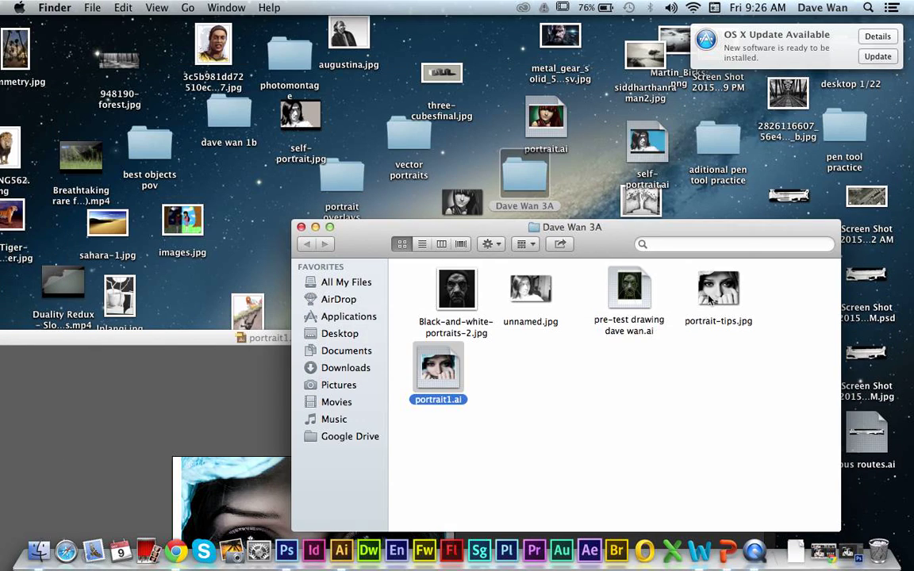
{"action": "left_click_drag", "start_coordinate": [717, 295], "coordinate": [214, 388]}
{"action": "left_click_drag", "start_coordinate": [141, 338], "coordinate": [213, 74]}
{"action": "left_click_drag", "start_coordinate": [228, 116], "coordinate": [422, 225]}
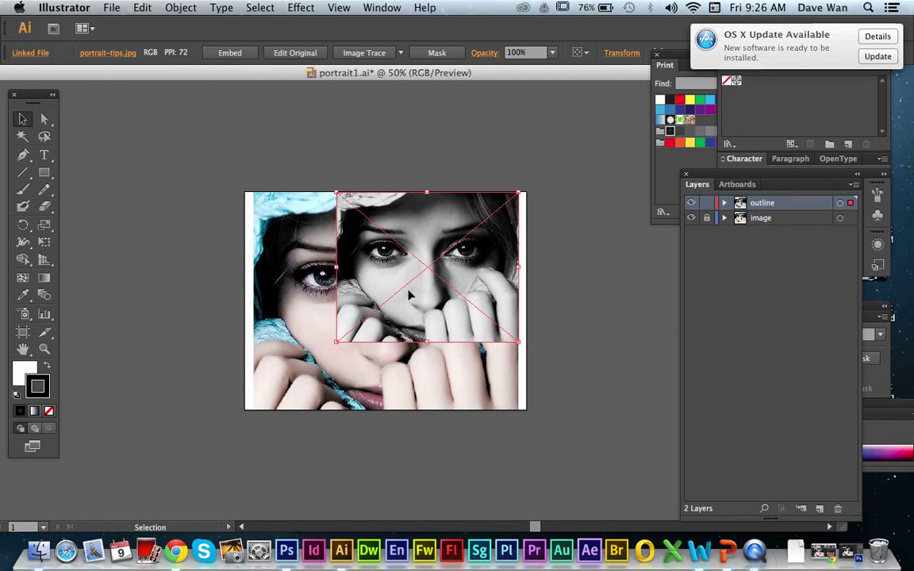
{"action": "left_click_drag", "start_coordinate": [342, 346], "coordinate": [252, 418]}
Step: Unlock the outline layer and select the black-and-white photo sitting on it
{"action": "left_click", "coordinate": [667, 314]}
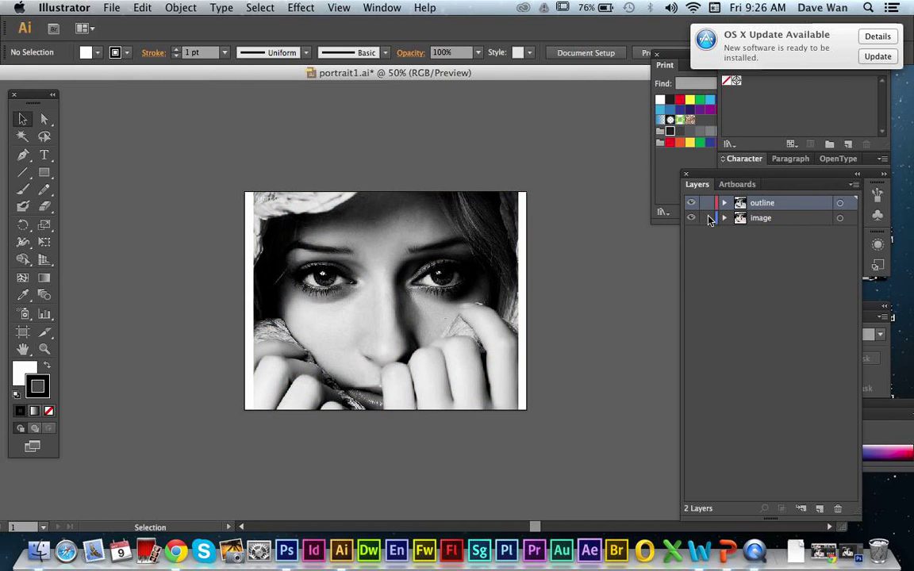
{"action": "left_click", "coordinate": [743, 223]}
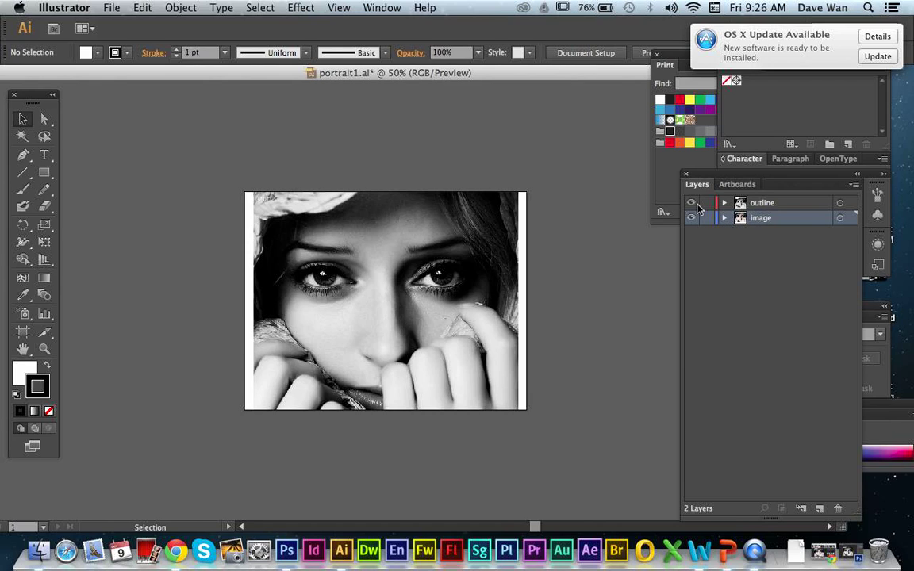
{"action": "left_click", "coordinate": [444, 278]}
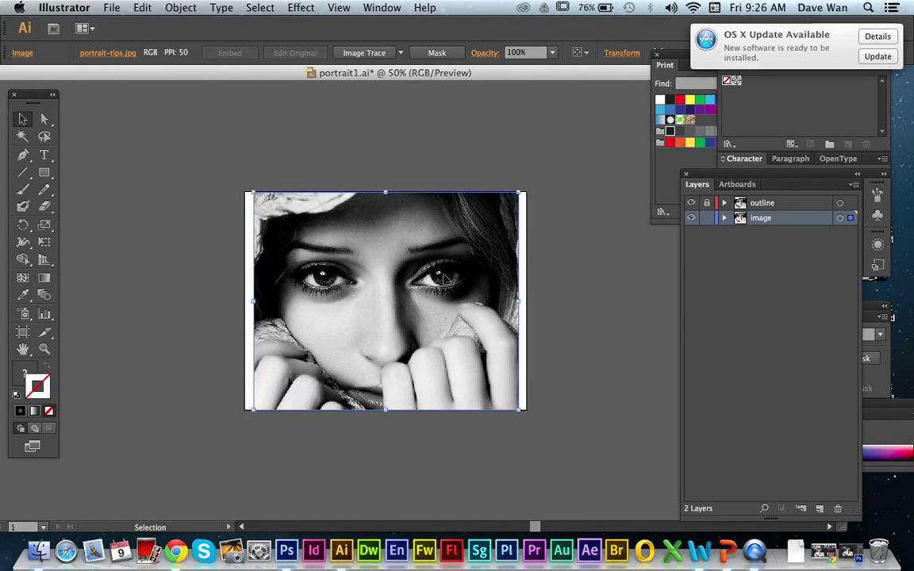
{"action": "key", "text": "super+shift+a"}
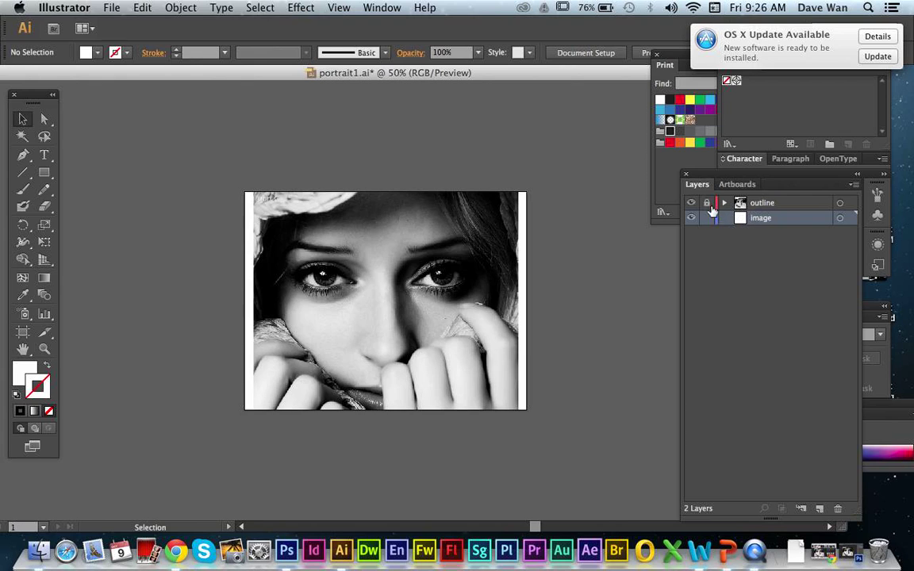
{"action": "left_click", "coordinate": [706, 203]}
{"action": "left_click", "coordinate": [738, 204]}
{"action": "left_click", "coordinate": [387, 242]}
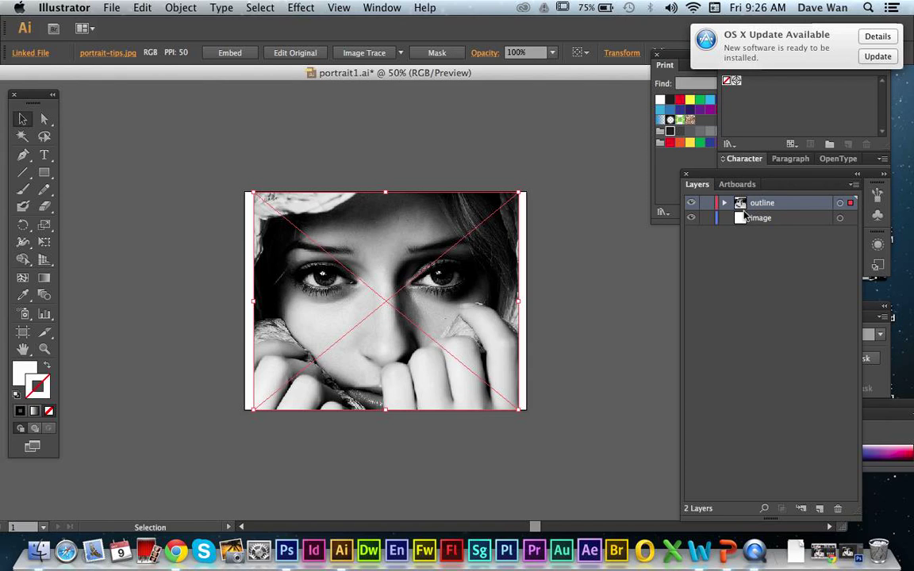
{"action": "key", "text": "a"}
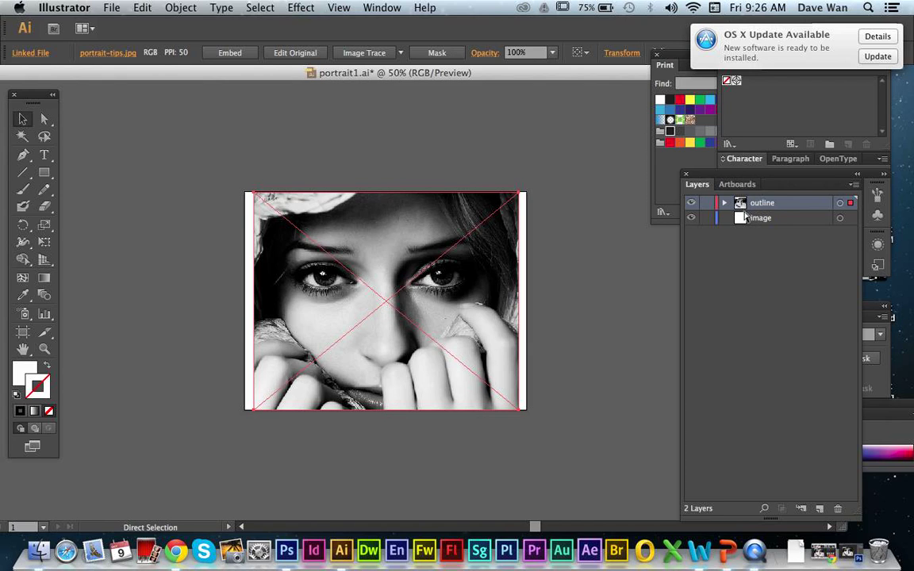
Step: Cut the photo, paste it in place on the image layer, and lock that layer
{"action": "key", "text": "super+x"}
{"action": "left_click", "coordinate": [744, 224]}
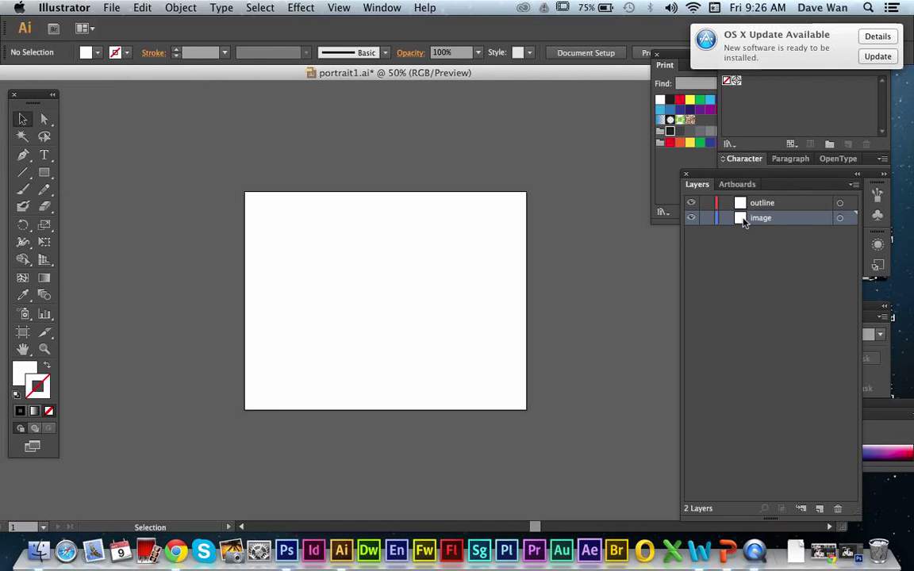
{"action": "key", "text": "super+f"}
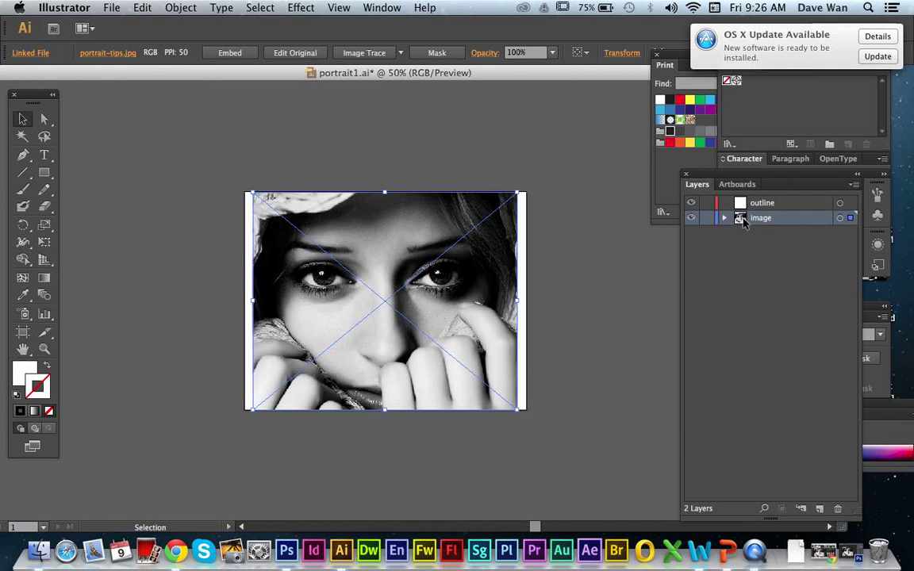
{"action": "left_click", "coordinate": [707, 219]}
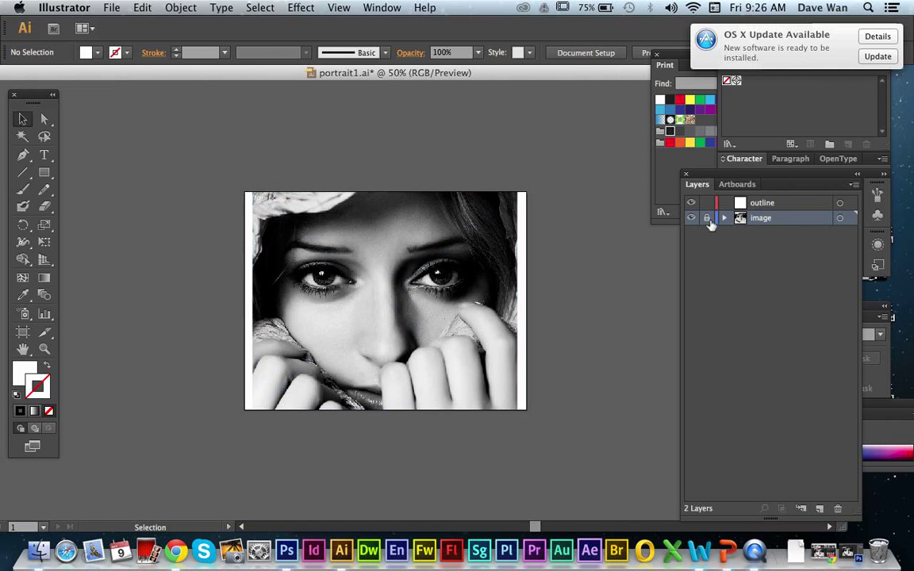